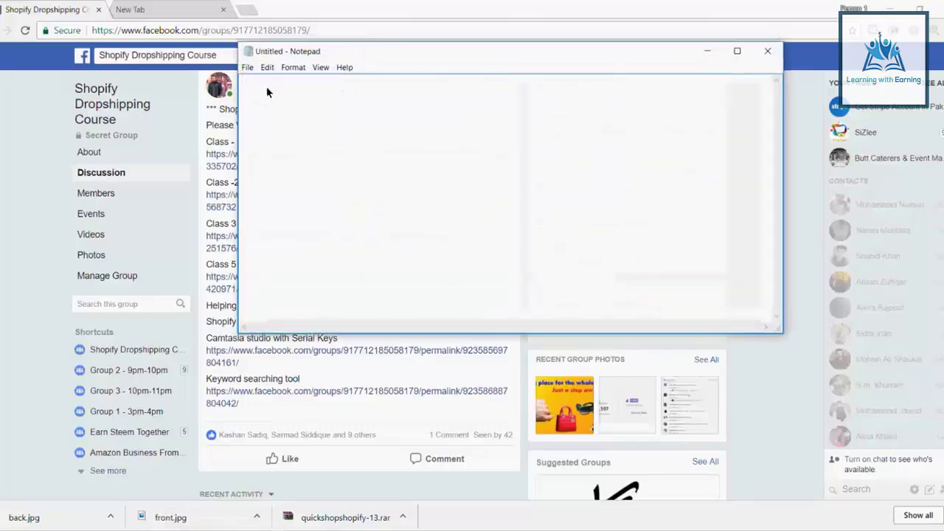
Move the blank Notepad window down and left over the Facebook group page
{"action": "left_click_drag", "start_coordinate": [293, 51], "coordinate": [262, 90]}
Close the Fate of the Furious folder window and bring the remaining folder window forward
{"action": "left_click", "coordinate": [129, 528]}
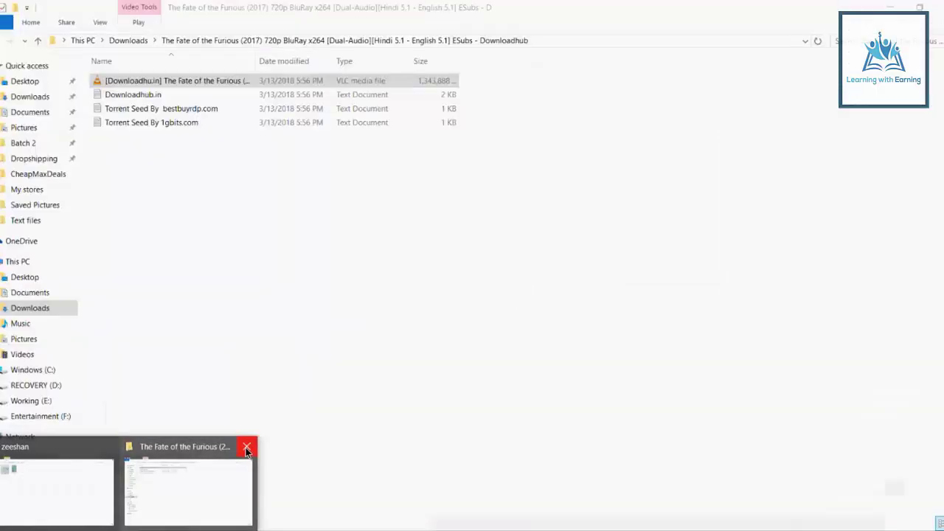
{"action": "left_click", "coordinate": [248, 449]}
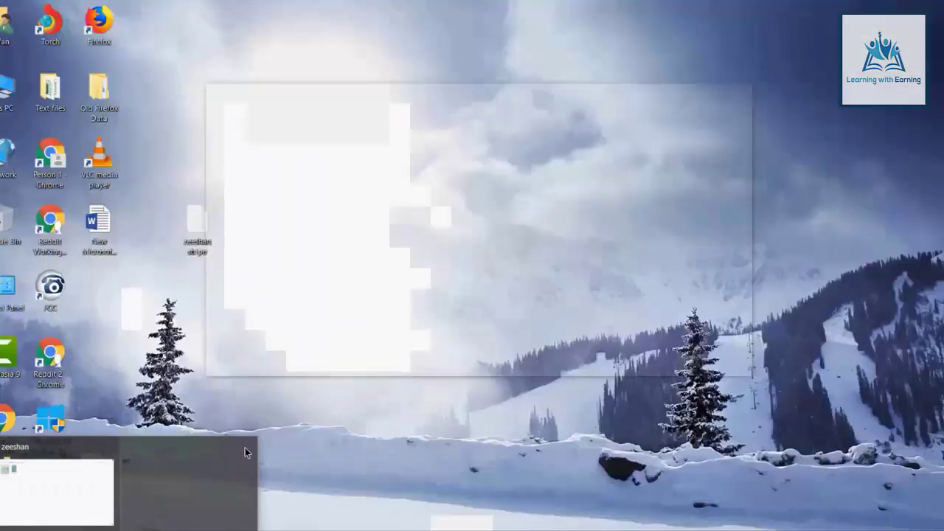
{"action": "mouse_move", "coordinate": [167, 467]}
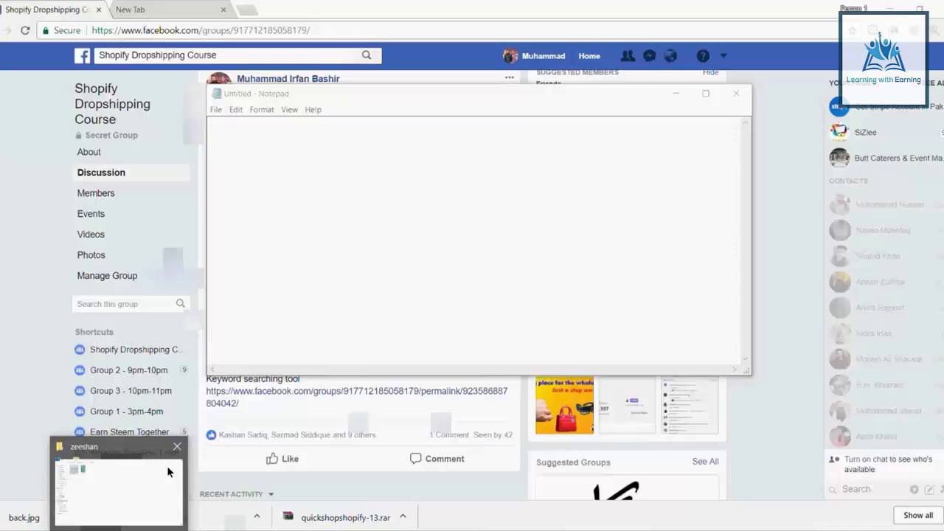
{"action": "left_click", "coordinate": [167, 466]}
Navigate through Working (E:) › Trainings › Shopify Dropshipping into the Batch 2 folder
{"action": "left_click", "coordinate": [34, 158]}
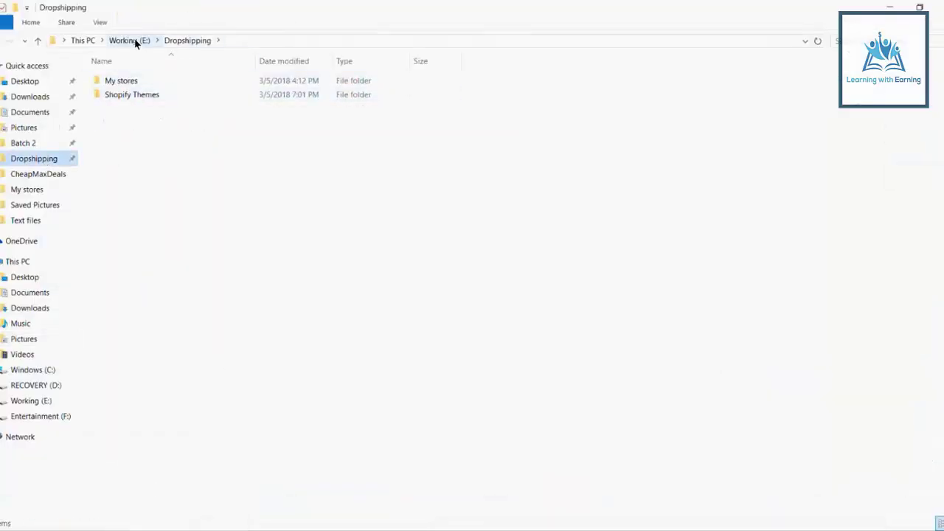
{"action": "left_click", "coordinate": [135, 42]}
{"action": "double_click", "coordinate": [121, 93]}
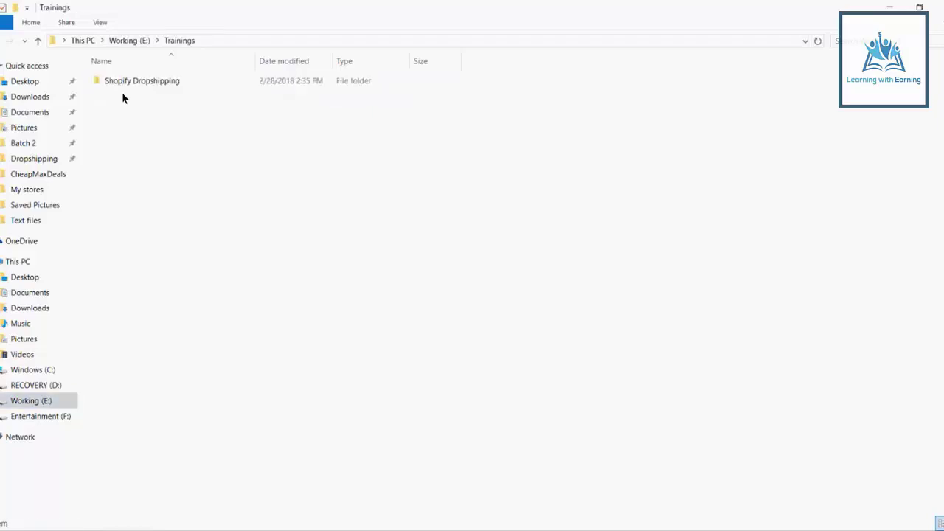
{"action": "double_click", "coordinate": [137, 83]}
{"action": "double_click", "coordinate": [137, 83]}
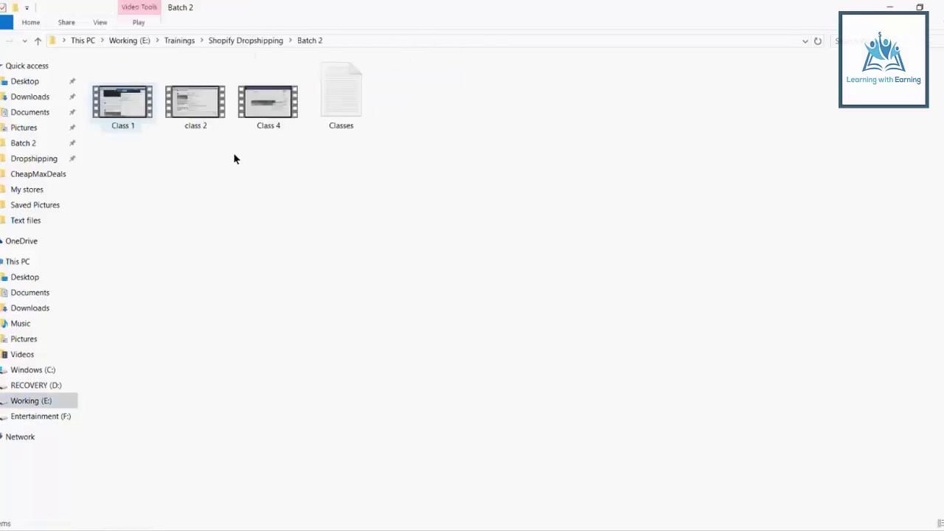
Open the Classes notes file, move it to the upper left, and go to its end
{"action": "double_click", "coordinate": [335, 125]}
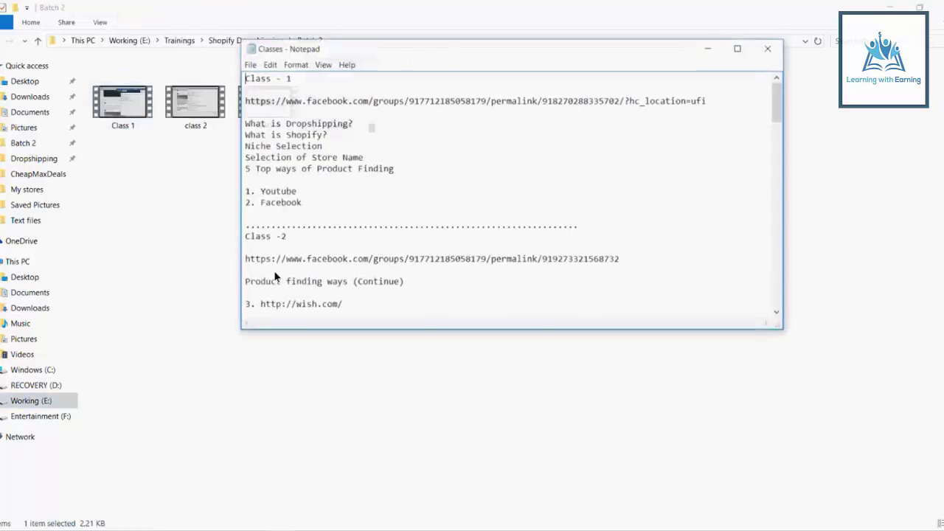
{"action": "left_click_drag", "start_coordinate": [297, 56], "coordinate": [90, 76]}
{"action": "scroll", "coordinate": [129, 291], "scroll_direction": "down", "scroll_amount": 9}
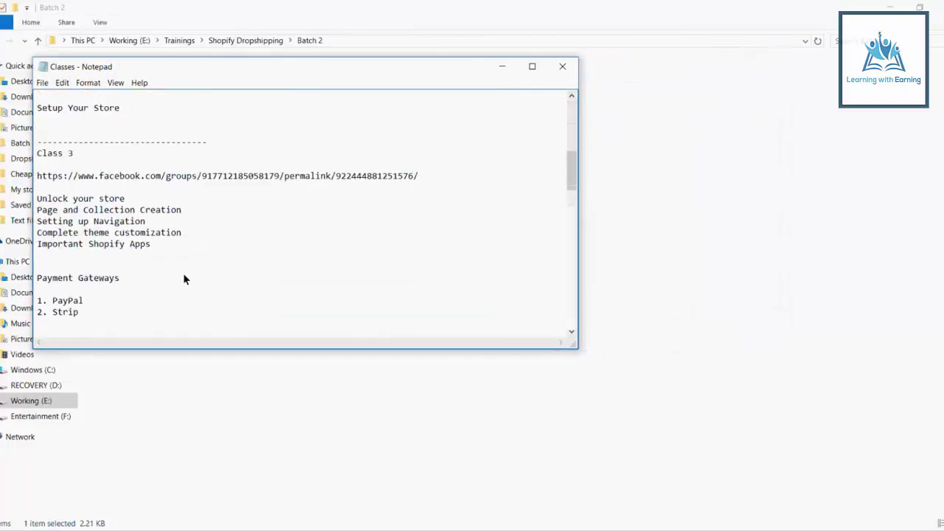
{"action": "scroll", "coordinate": [183, 278], "scroll_direction": "down", "scroll_amount": 7}
{"action": "left_click", "coordinate": [323, 312]}
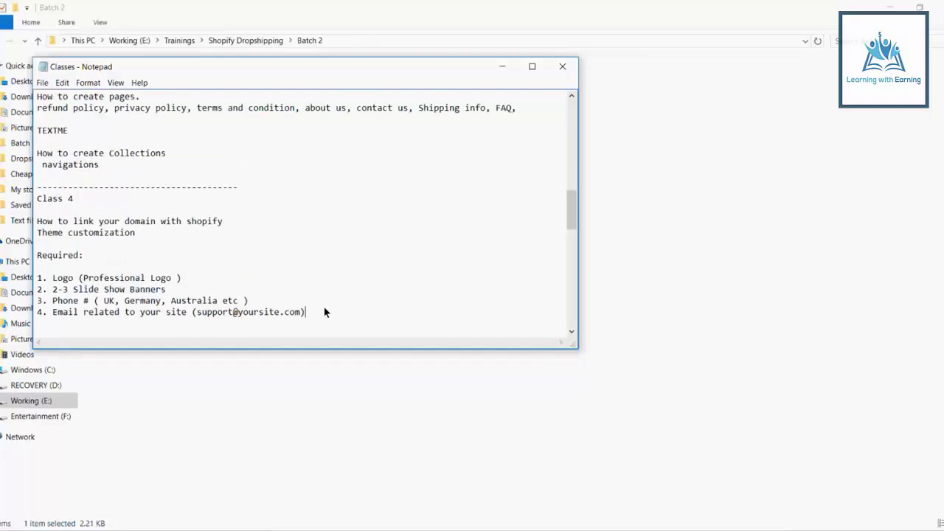
Append a dashed separator, then 'Class 6', 'Stripe' and 'Requirements for stripe account' lines
{"action": "key", "text": "Return"}
{"action": "key", "text": "Return"}
{"action": "key", "text": "Return"}
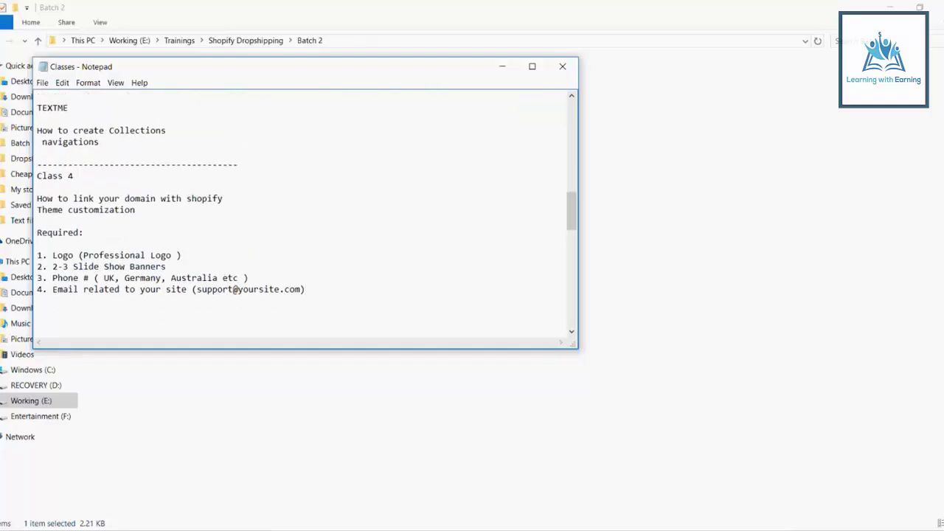
{"action": "type", "text": "----------------------------------------------"}
{"action": "key", "text": "Return"}
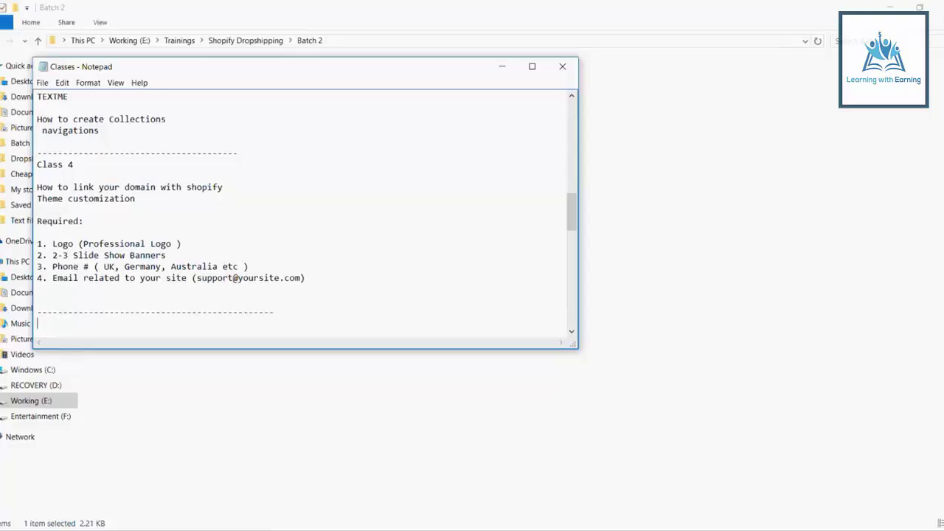
{"action": "type", "text": "Class 6"}
{"action": "key", "text": "Return"}
{"action": "key", "text": "Return"}
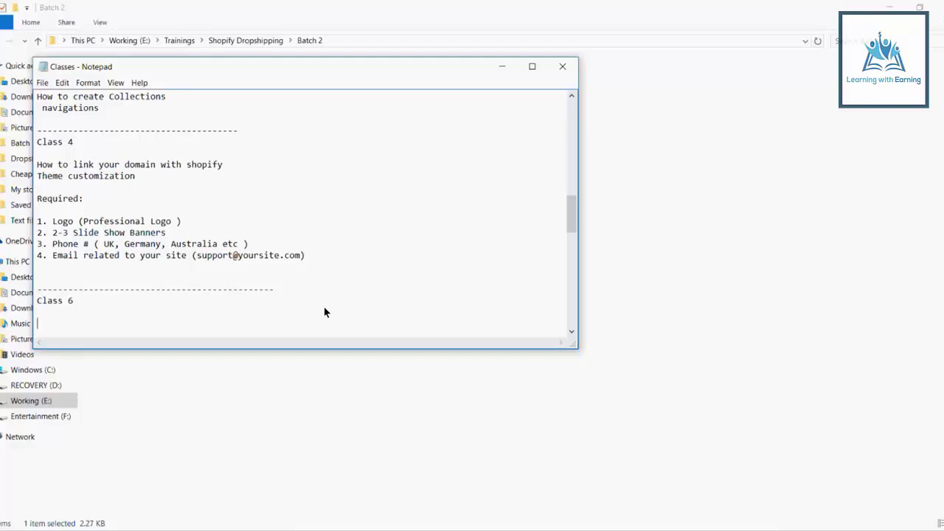
{"action": "type", "text": "Stripe"}
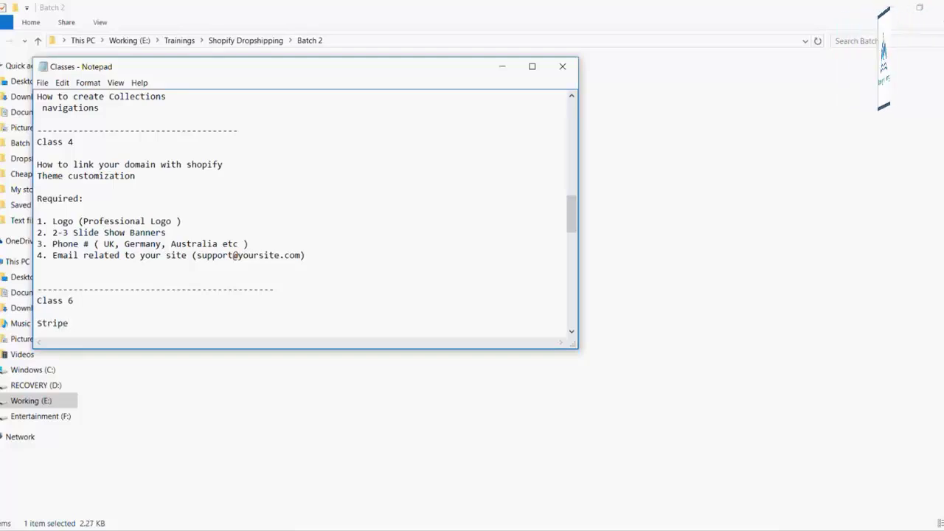
{"action": "key", "text": "Return"}
{"action": "key", "text": "Return"}
{"action": "type", "text": "Re"}
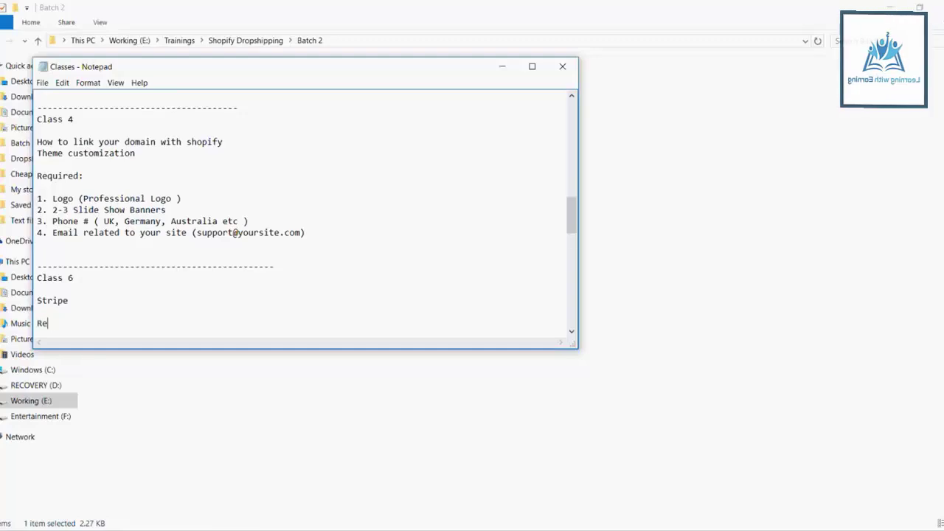
{"action": "type", "text": "quired:"}
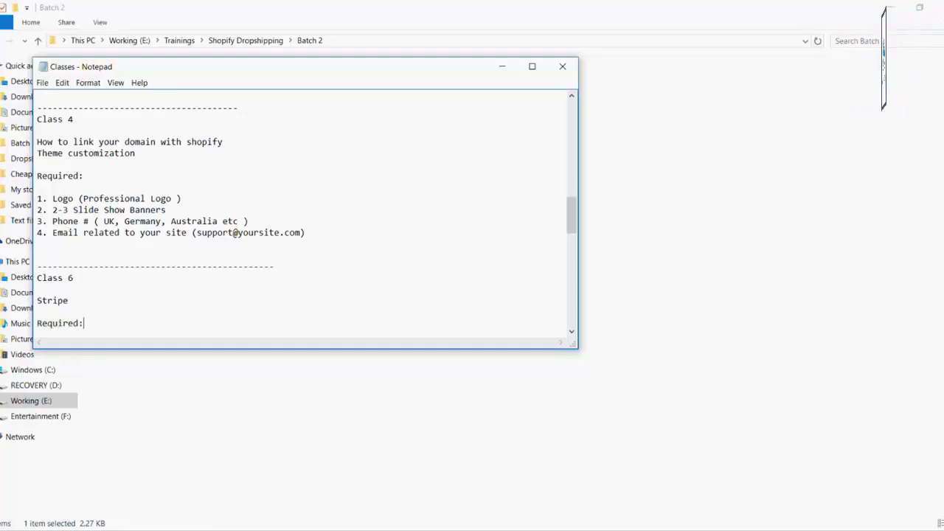
{"action": "key", "text": "BackSpace"}
{"action": "key", "text": "BackSpace"}
{"action": "type", "text": "ments"}
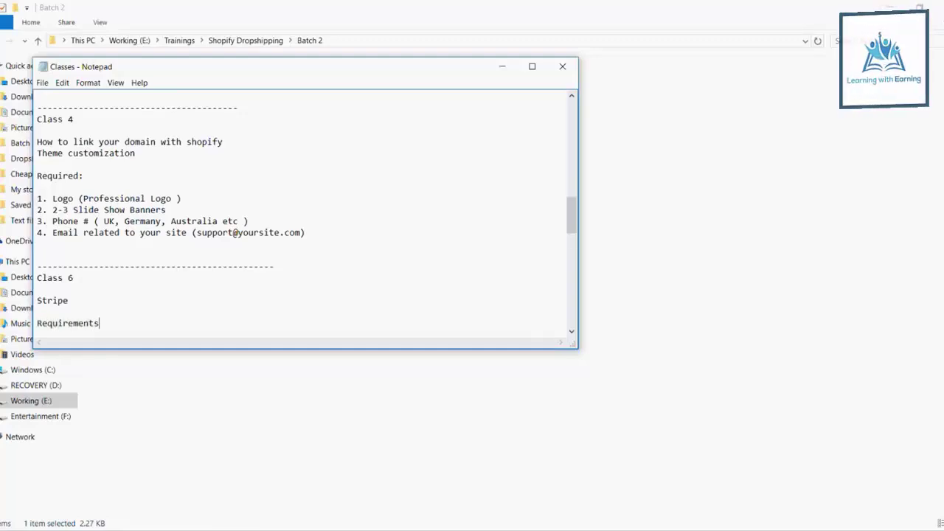
{"action": "type", "text": " for stri"}
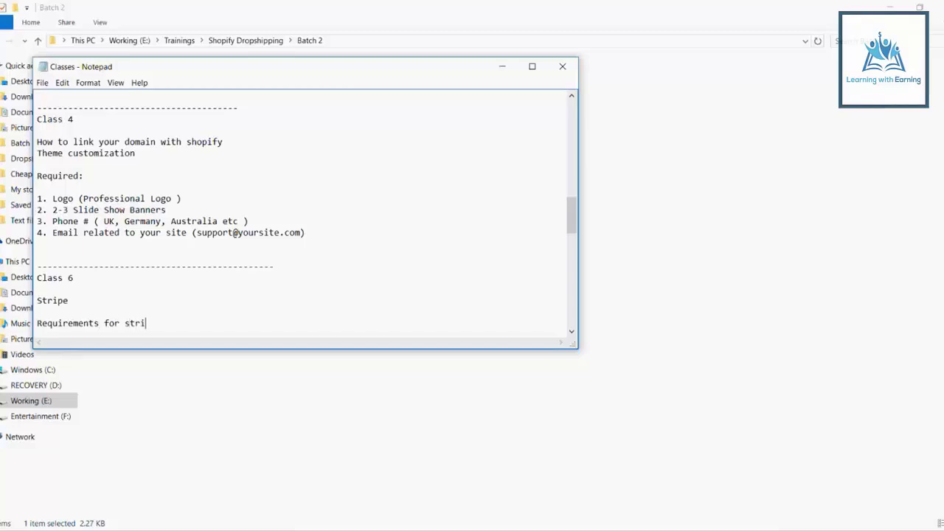
{"action": "type", "text": "pe account"}
Add requirements '1. Payoneer account (USA Bank Detail)' and '2. complete store'
{"action": "key", "text": "Return"}
{"action": "key", "text": "Return"}
{"action": "type", "text": "1. "}
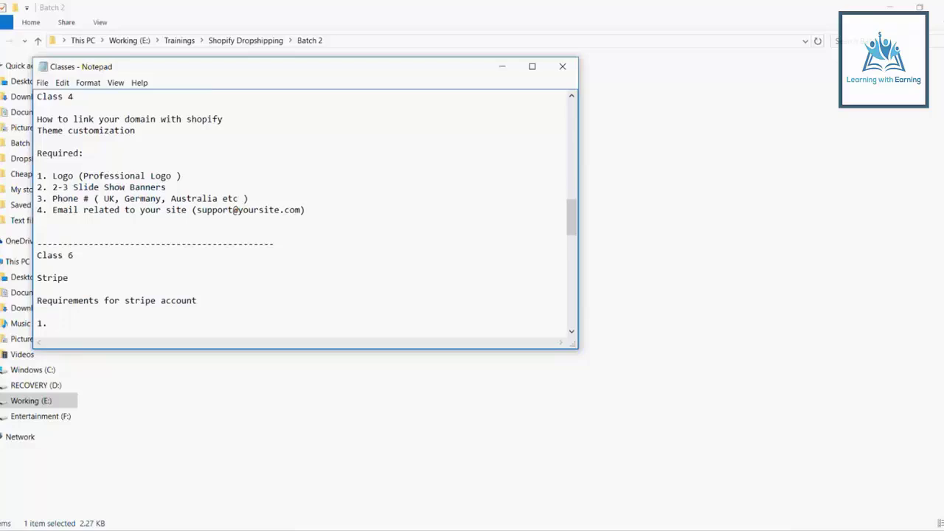
{"action": "type", "text": "Payoneer account ("}
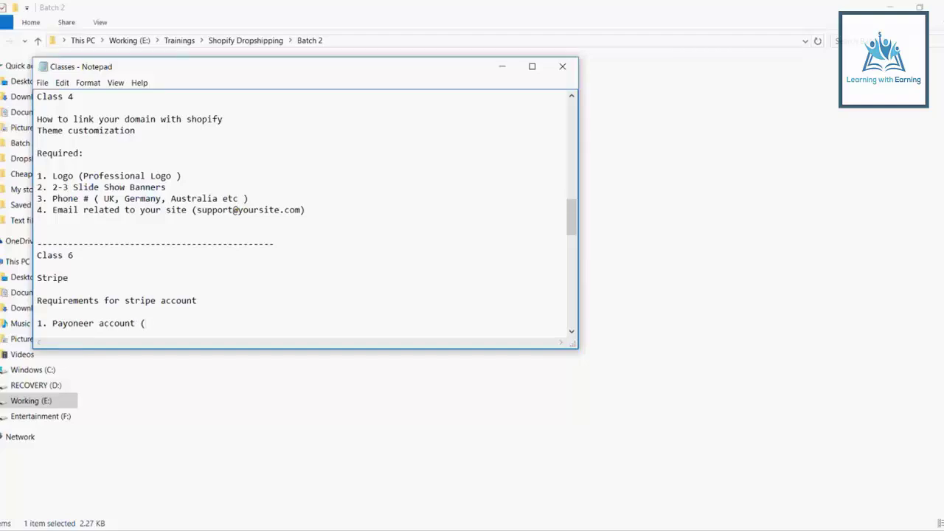
{"action": "type", "text": "USA Bank Detail)"}
{"action": "key", "text": "Return"}
{"action": "type", "text": "2"}
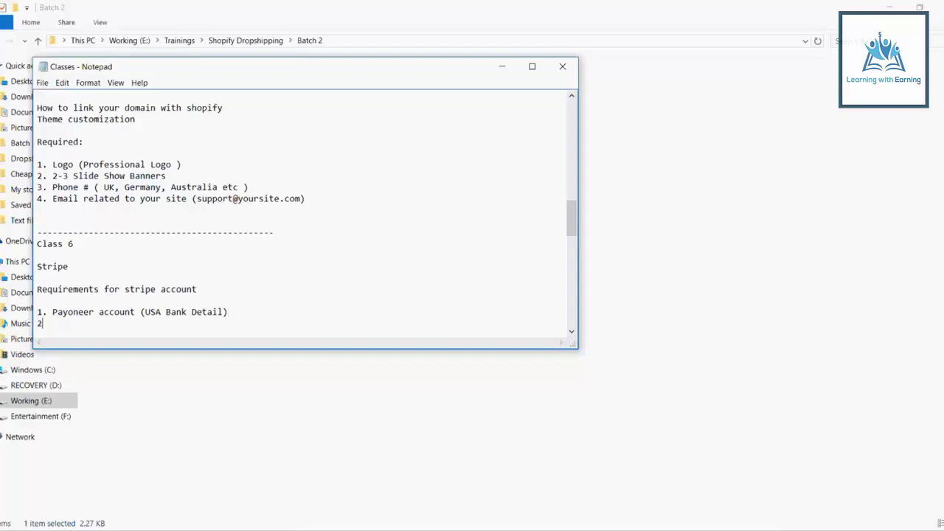
{"action": "type", "text": ". Store"}
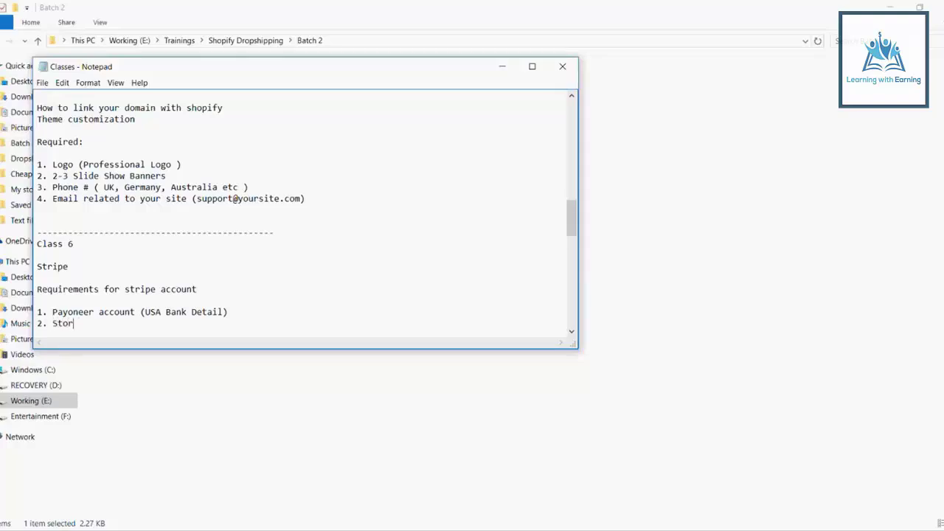
{"action": "key", "text": "BackSpace"}
{"action": "key", "text": "BackSpace"}
{"action": "key", "text": "BackSpace"}
{"action": "key", "text": "BackSpace"}
{"action": "key", "text": "BackSpace"}
{"action": "type", "text": "complete store"}
Add '3. scanned copy of your own id card (front and back)' and '4. Your complete detail'
{"action": "key", "text": "Return"}
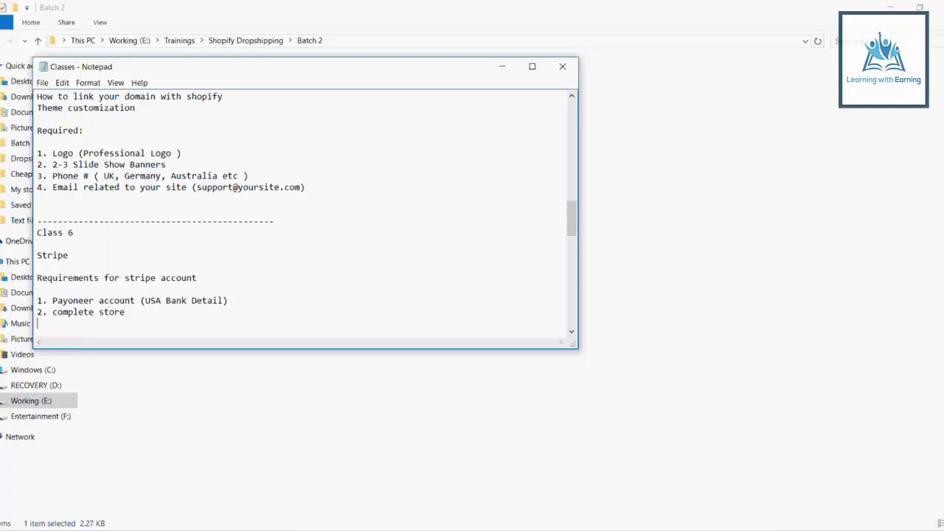
{"action": "type", "text": "3. scanned copy of yo"}
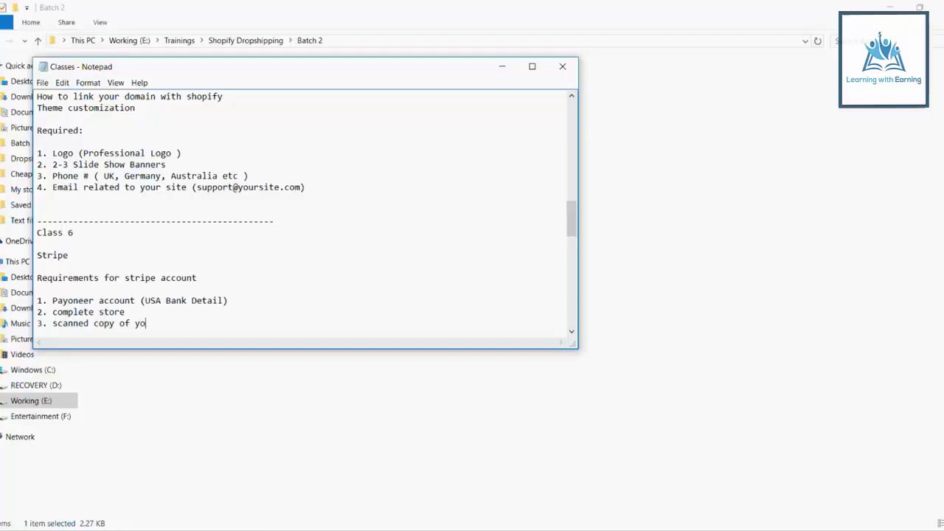
{"action": "type", "text": "ur own "}
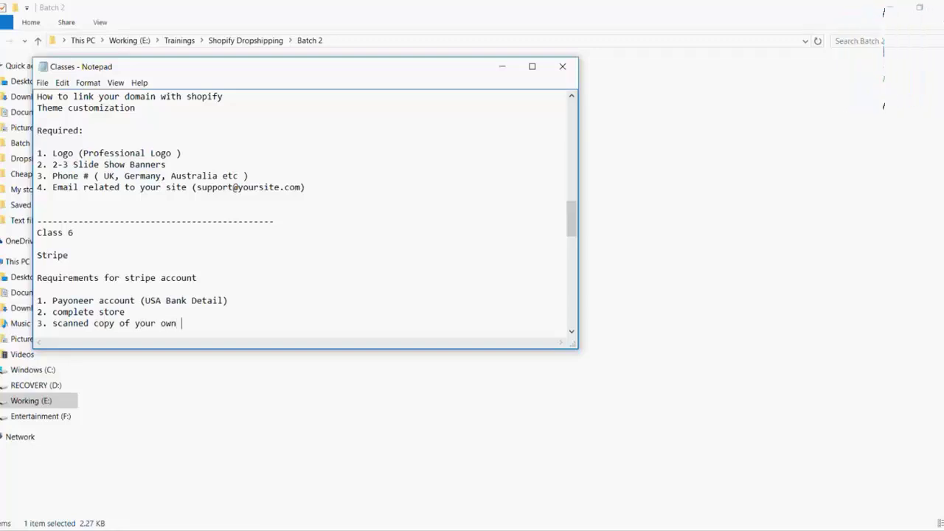
{"action": "type", "text": "id card"}
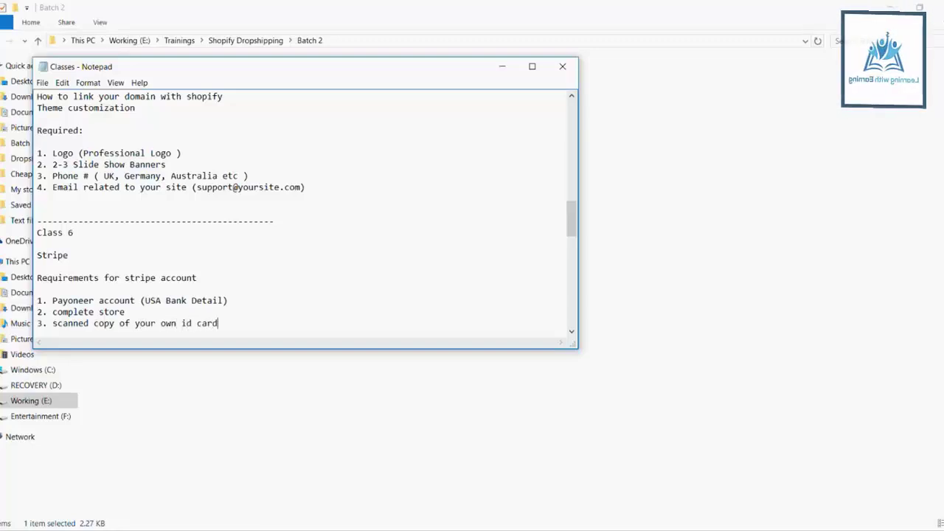
{"action": "type", "text": " (fro"}
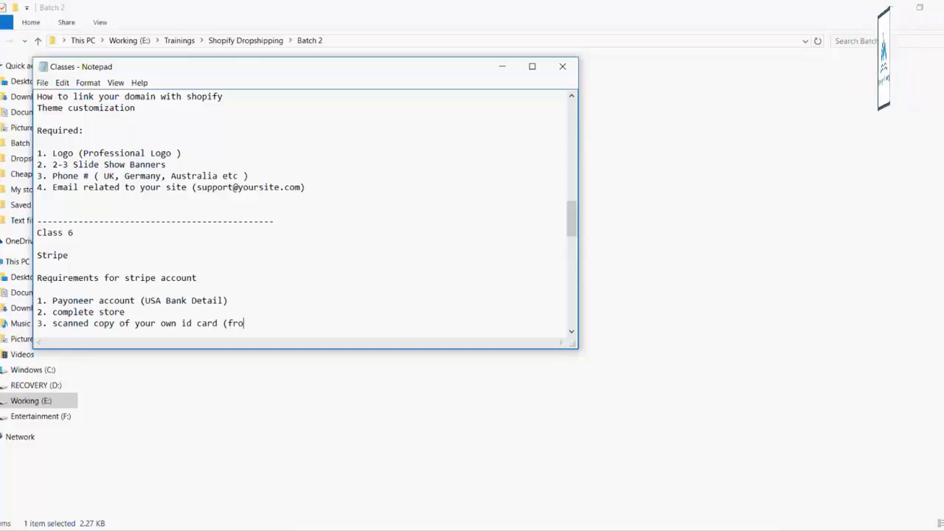
{"action": "type", "text": "nt and back"}
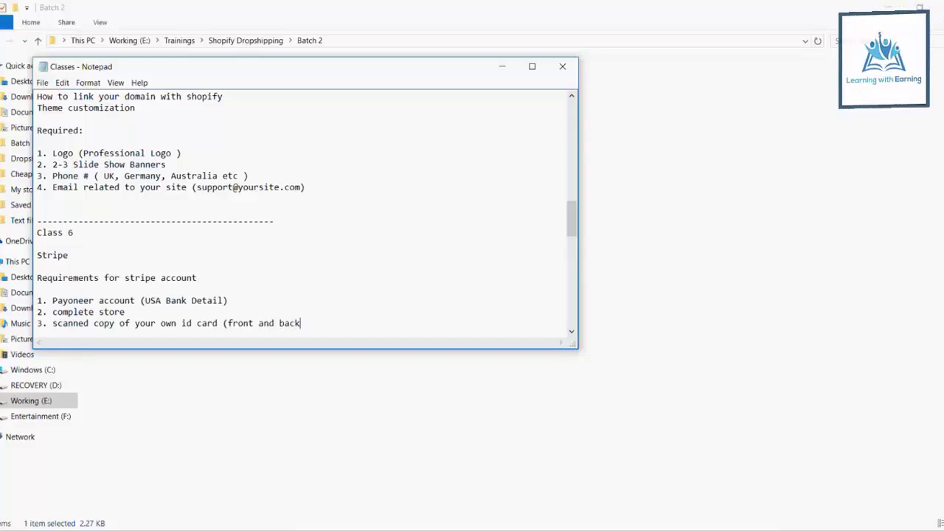
{"action": "type", "text": ")"}
{"action": "key", "text": "Return"}
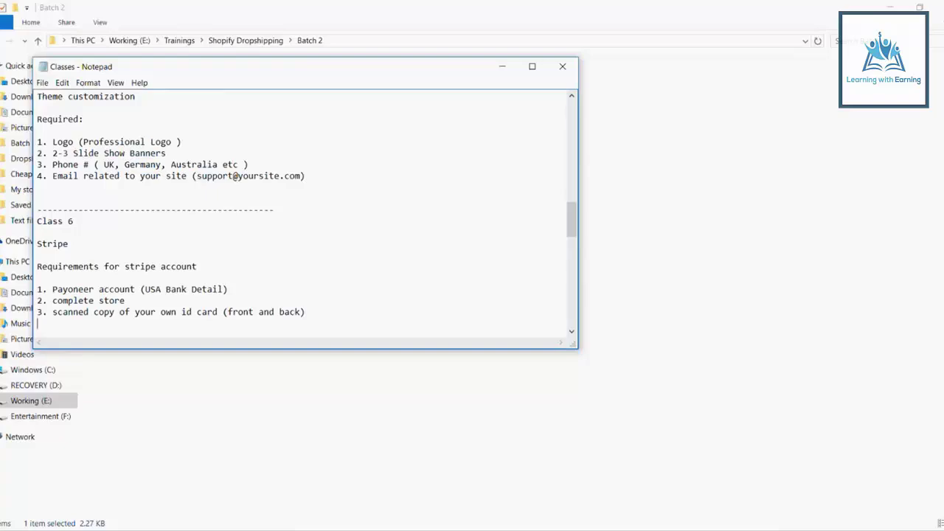
{"action": "type", "text": "4. Your complete detail"}
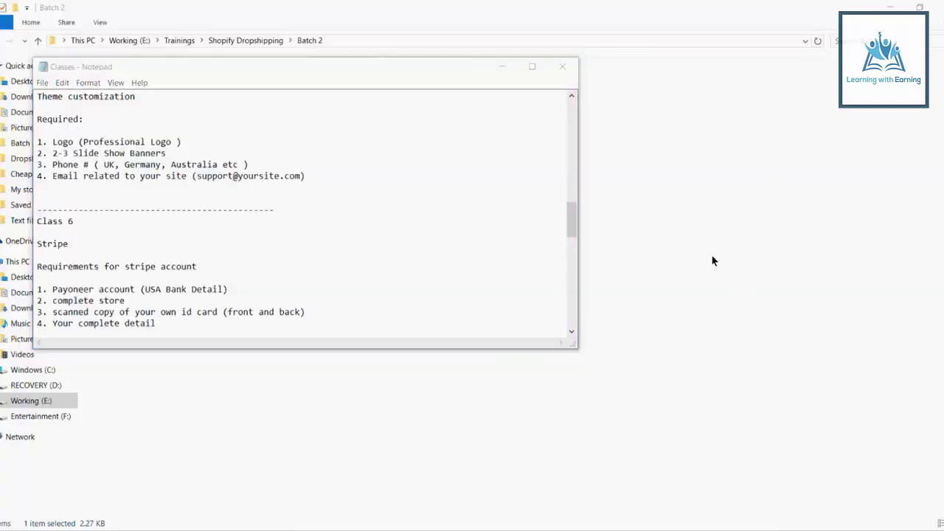
Select the four Stripe requirement lines, then switch to Chrome's New Tab page
{"action": "left_click", "coordinate": [185, 334]}
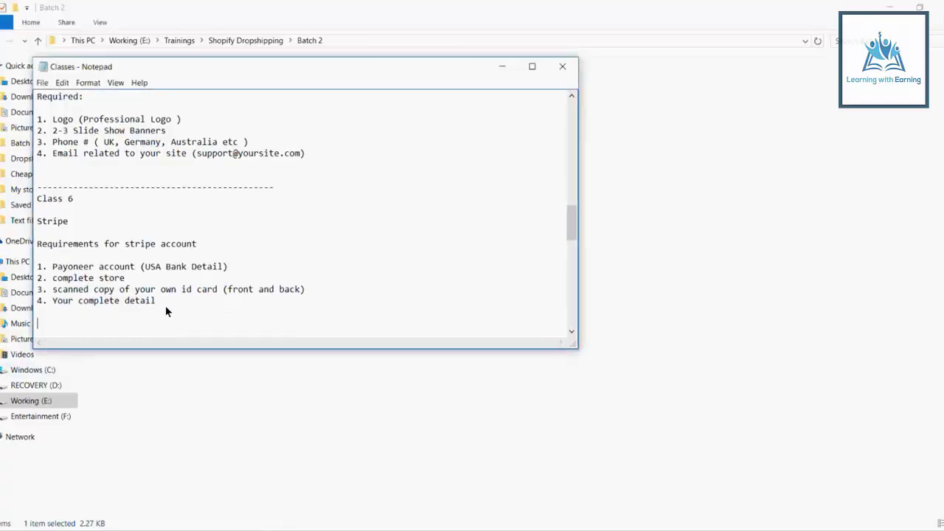
{"action": "left_click_drag", "start_coordinate": [165, 307], "coordinate": [22, 267]}
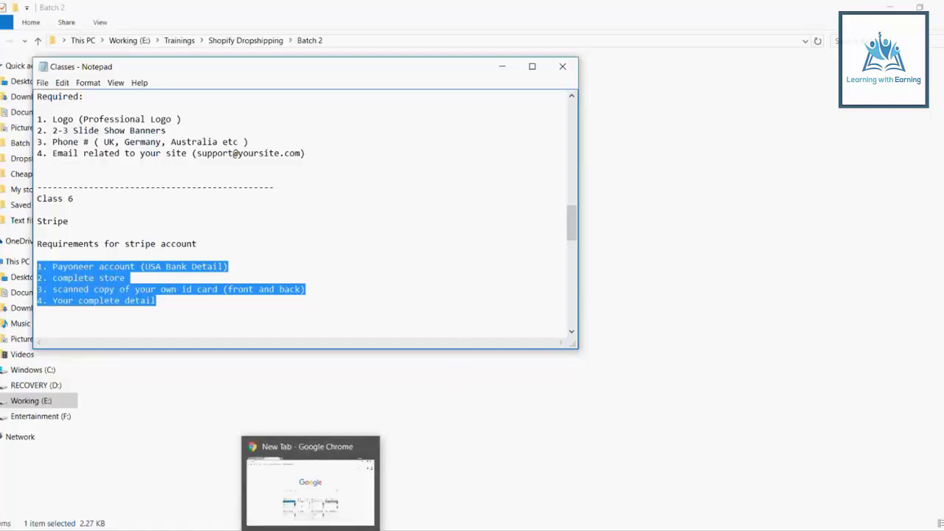
{"action": "left_click", "coordinate": [346, 477]}
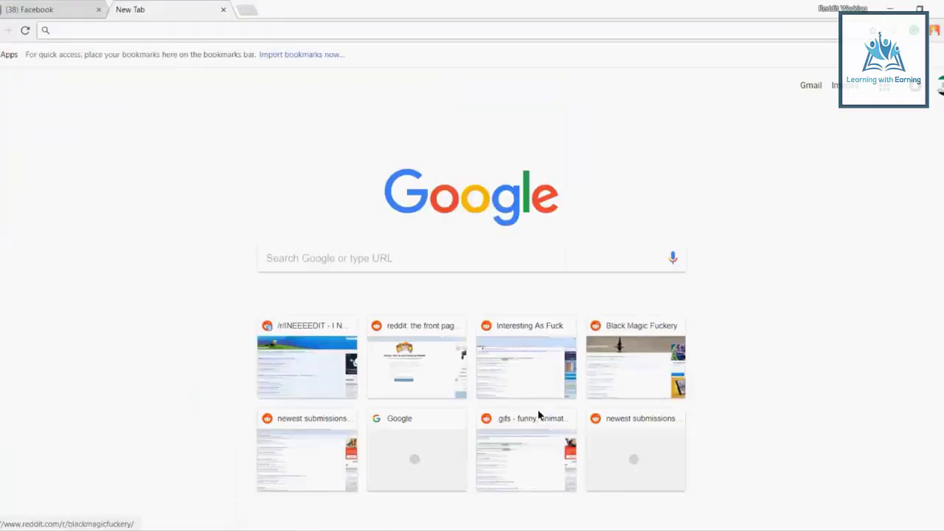
Close the Facebook tab, leaving only the New Tab page open
{"action": "left_click", "coordinate": [98, 10]}
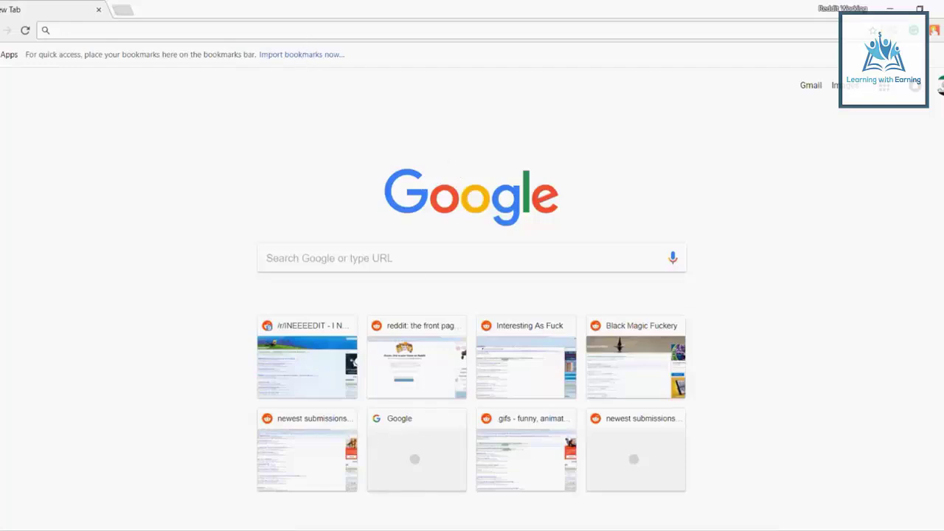
{"action": "mouse_move", "coordinate": [279, 530]}
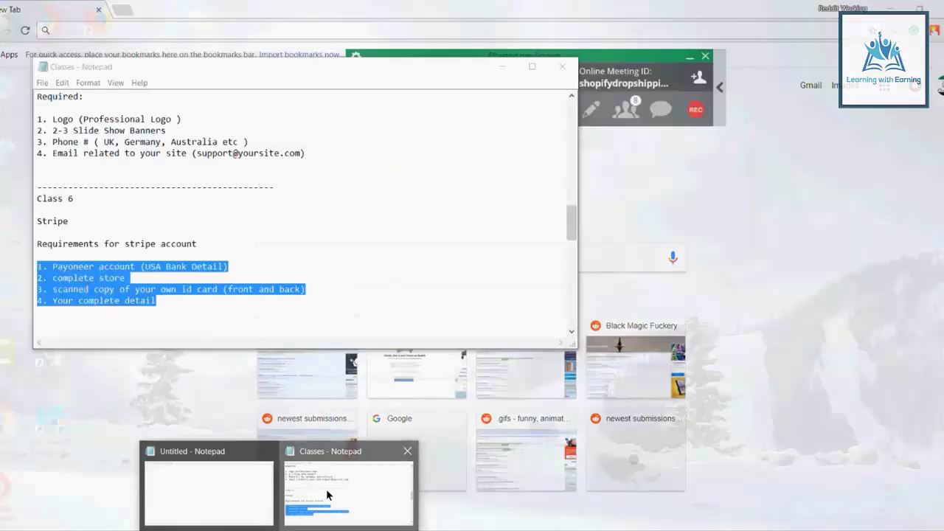
{"action": "left_click", "coordinate": [312, 472]}
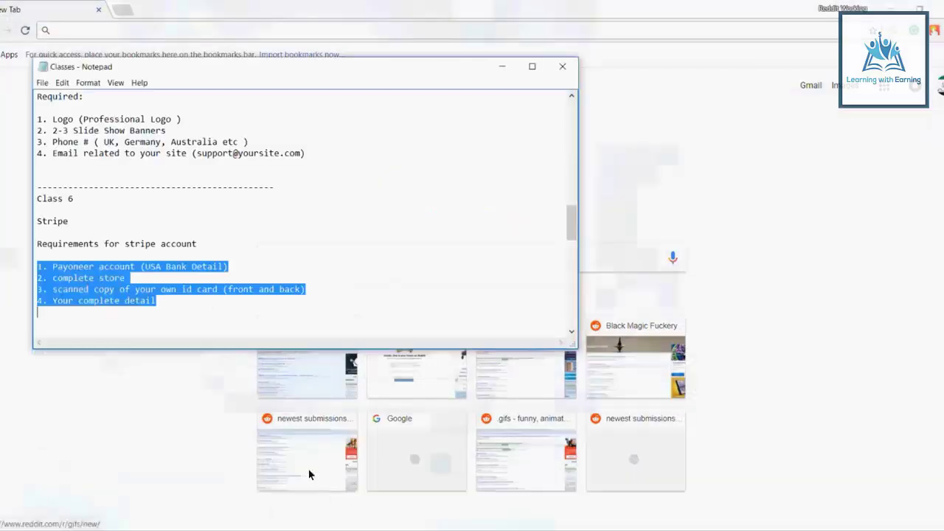
{"action": "left_click", "coordinate": [216, 303]}
{"action": "key", "text": "Return"}
{"action": "key", "text": "Return"}
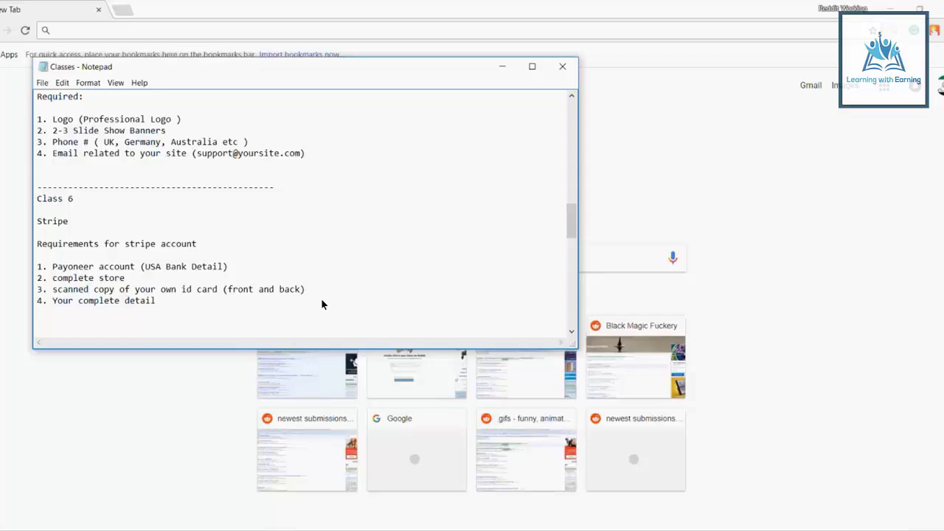
{"action": "left_click", "coordinate": [943, 30]}
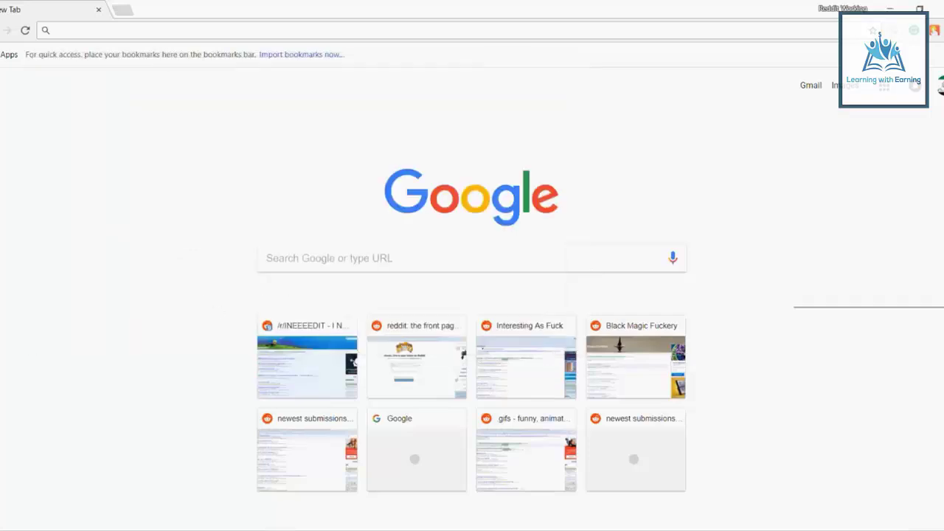
Connect TouchVPN with an automatically chosen location, then close its popup
{"action": "mouse_move", "coordinate": [875, 217]}
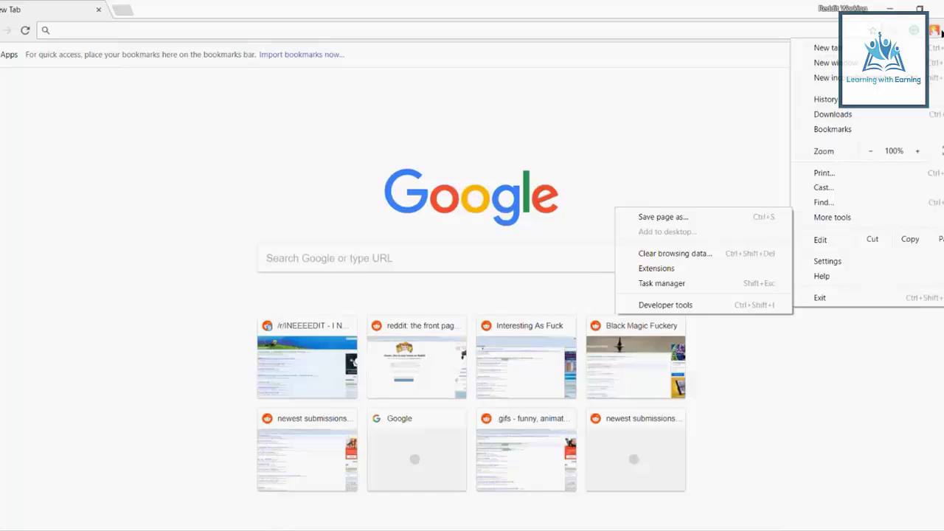
{"action": "left_click", "coordinate": [934, 30]}
{"action": "left_click", "coordinate": [935, 31]}
{"action": "left_click", "coordinate": [871, 171]}
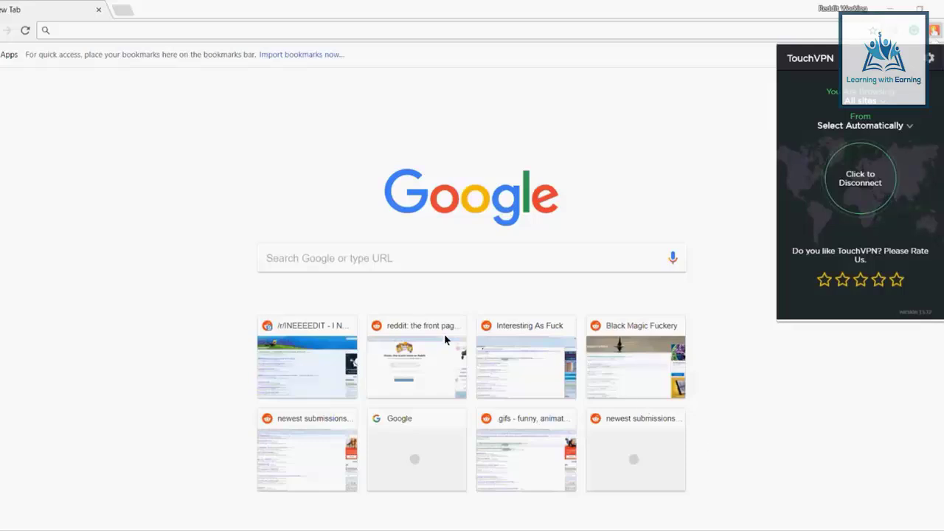
{"action": "left_click", "coordinate": [198, 279]}
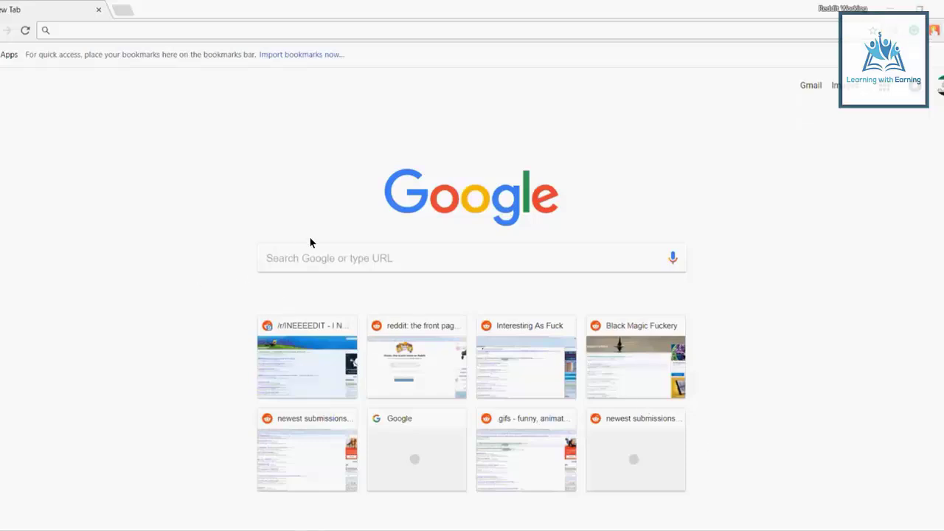
{"action": "mouse_move", "coordinate": [317, 525]}
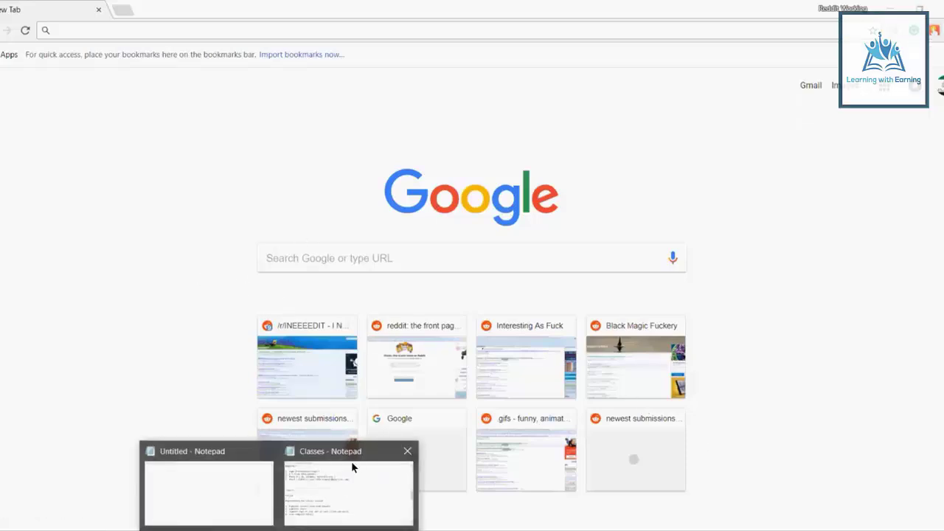
{"action": "mouse_move", "coordinate": [352, 464]}
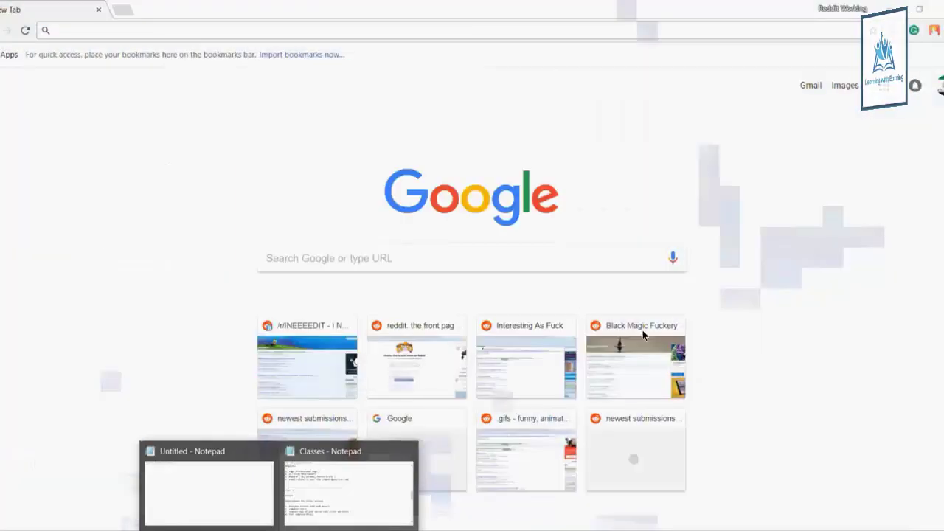
Load Gmail by entering 'gmail' in the address bar
{"action": "left_click", "coordinate": [200, 31]}
{"action": "type", "text": "gmail.com"}
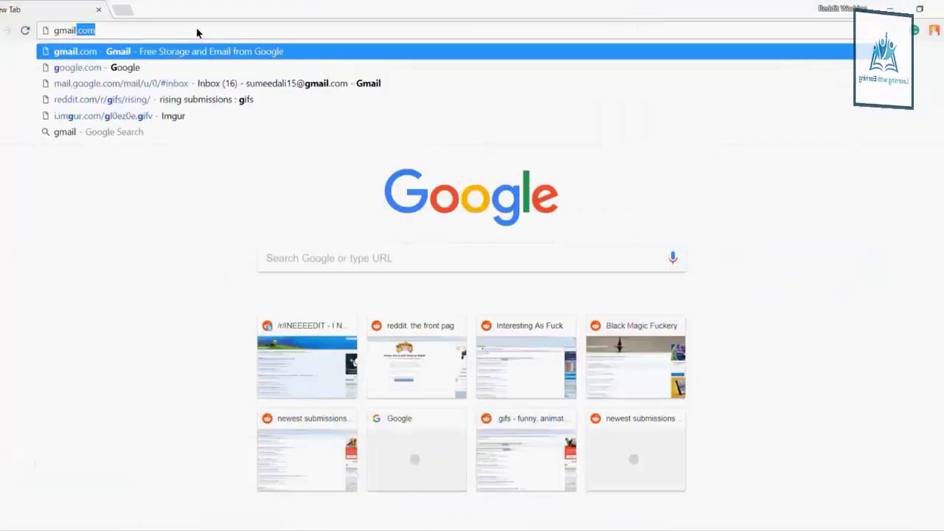
{"action": "key", "text": "Return"}
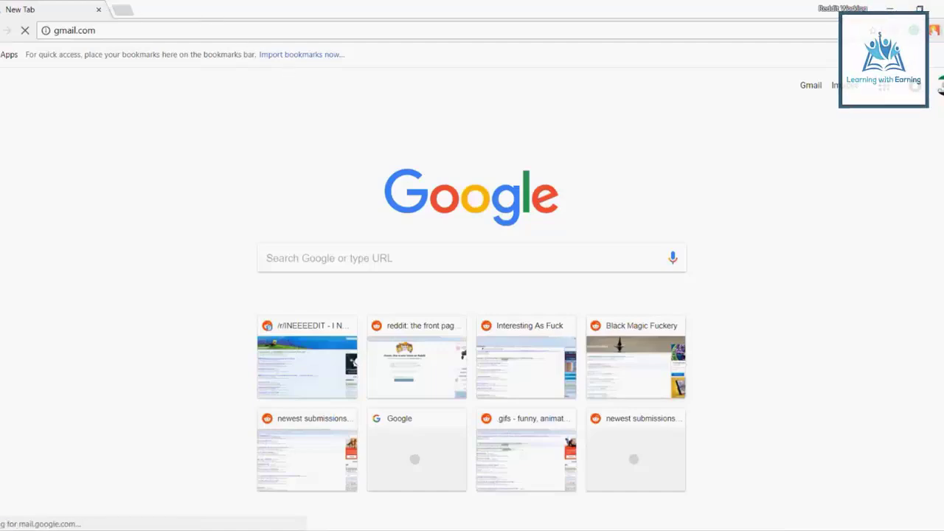
Open a second New Tab page beside the Gmail tab
{"action": "left_click", "coordinate": [934, 31]}
{"action": "mouse_move", "coordinate": [929, 221]}
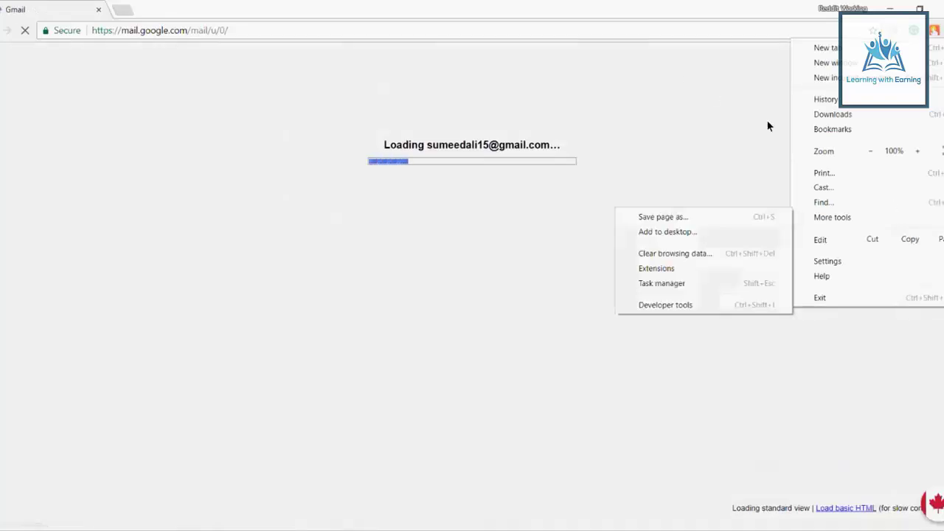
{"action": "left_click", "coordinate": [122, 10]}
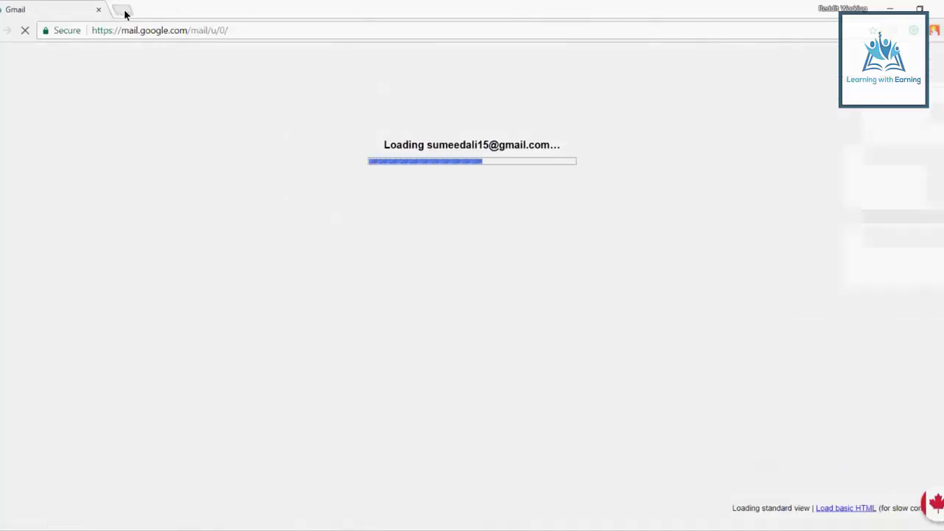
{"action": "left_click", "coordinate": [122, 10]}
{"action": "left_click", "coordinate": [943, 30]}
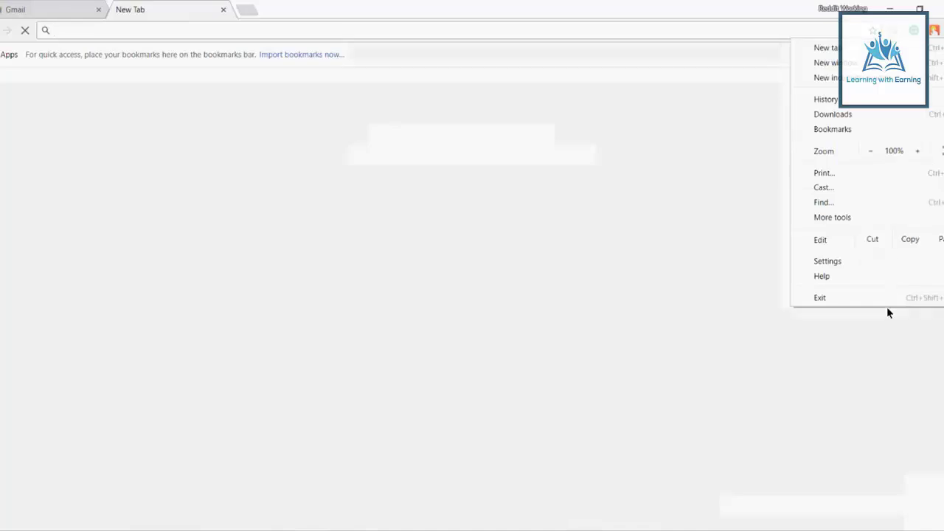
{"action": "left_click", "coordinate": [943, 31]}
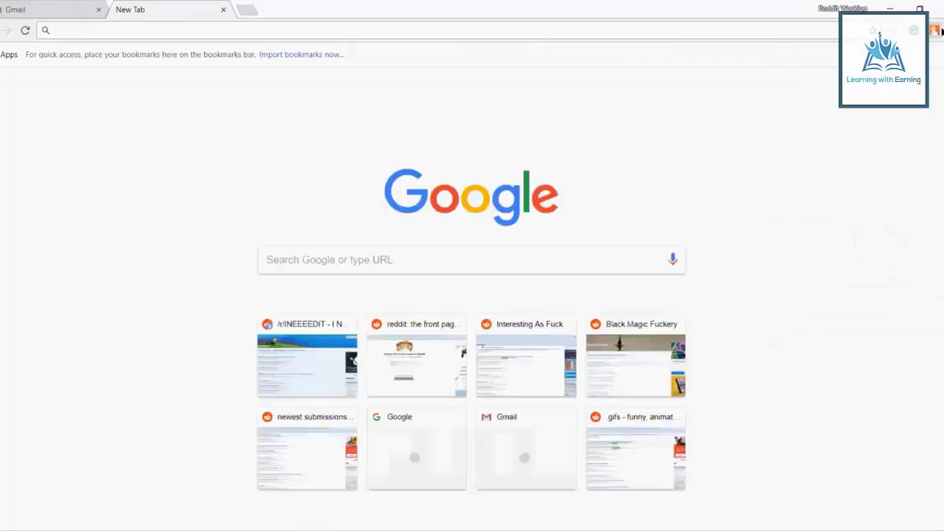
Choose United Kingdom as the TouchVPN location from the popup's country list
{"action": "left_click", "coordinate": [935, 30]}
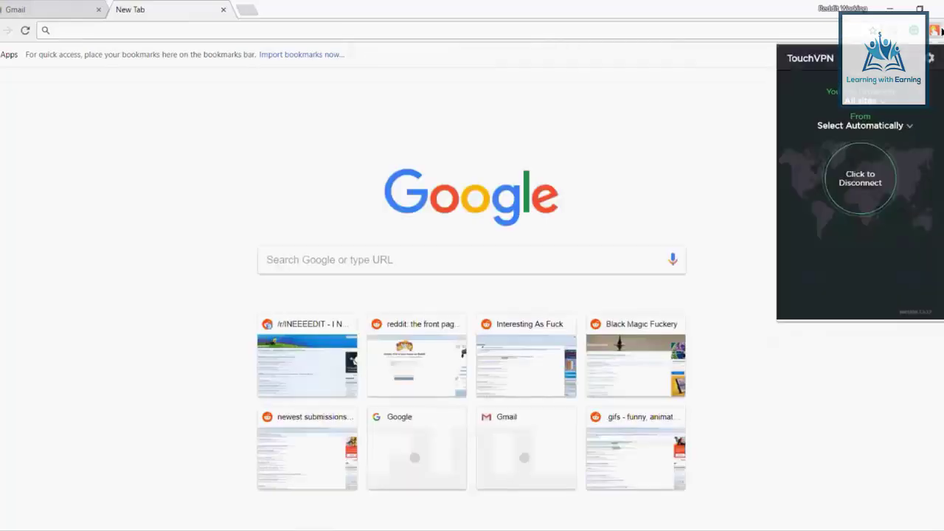
{"action": "left_click", "coordinate": [911, 126]}
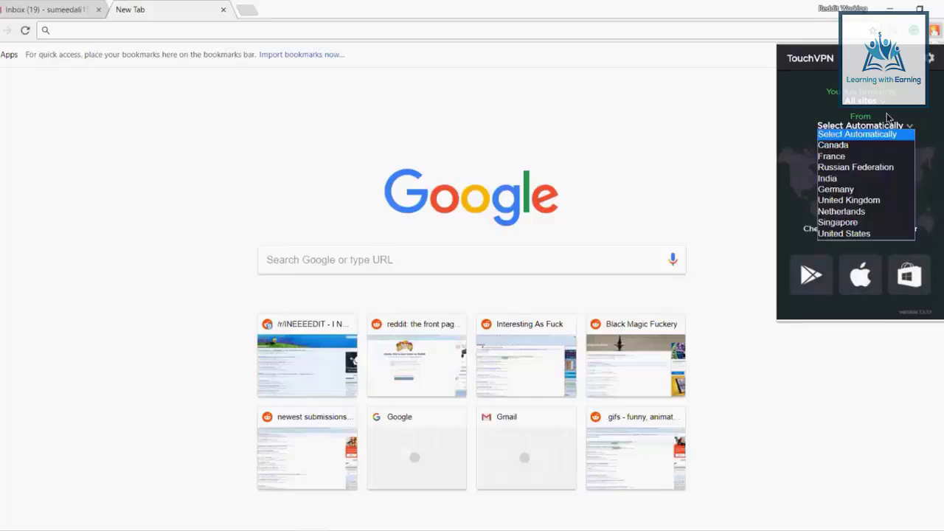
{"action": "left_click", "coordinate": [878, 110]}
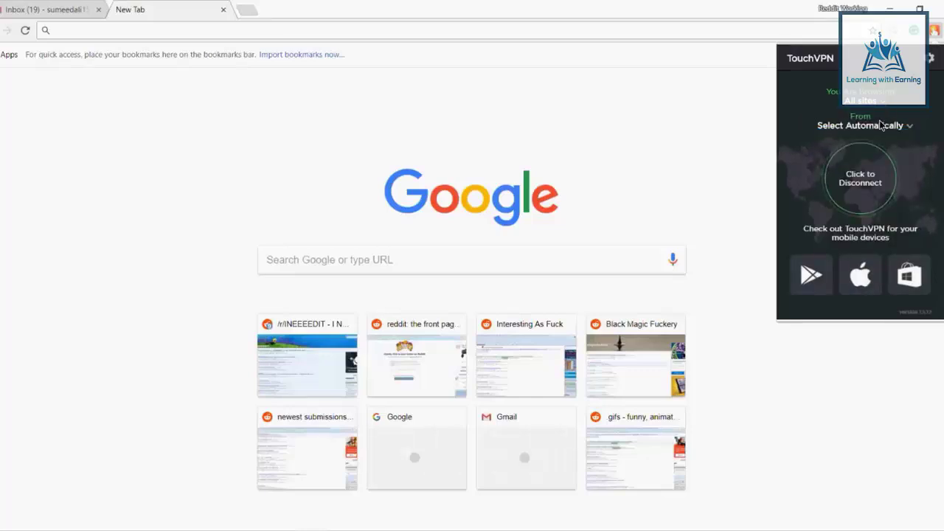
{"action": "left_click", "coordinate": [880, 125]}
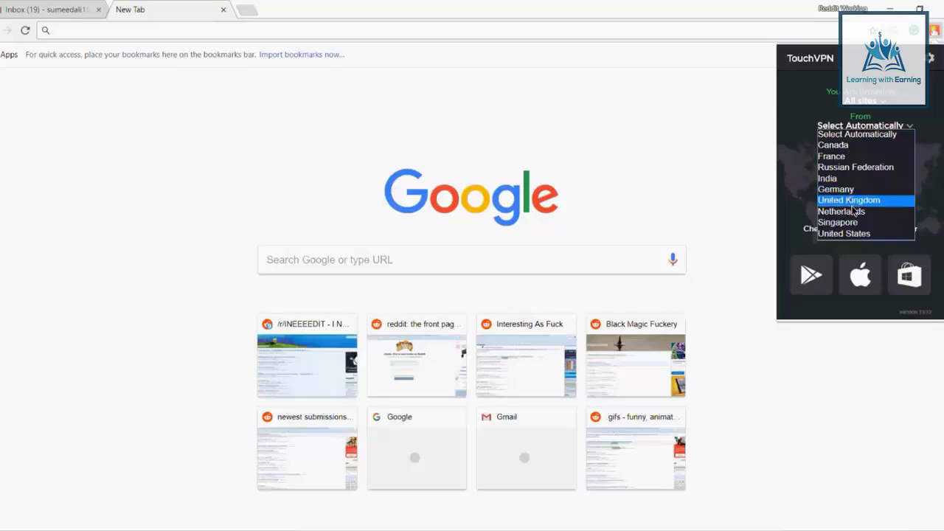
{"action": "left_click", "coordinate": [850, 201]}
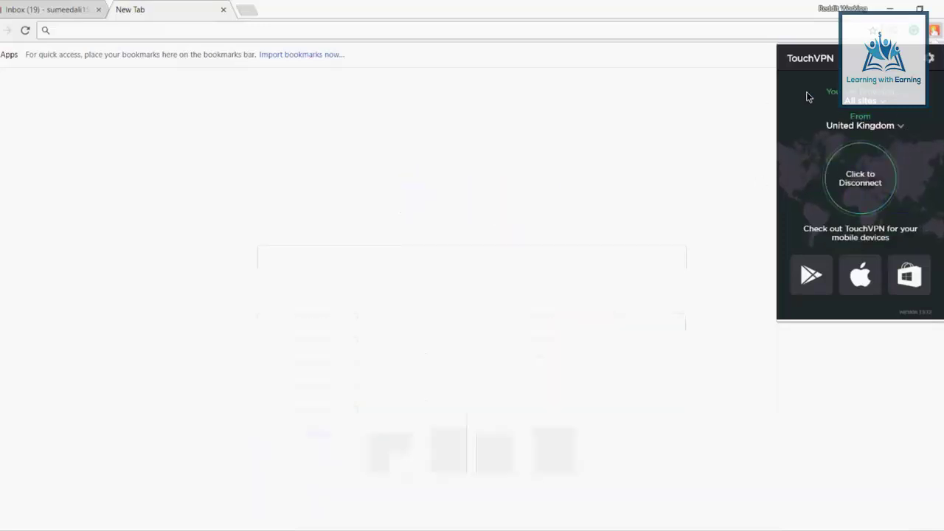
Load stripe.com/gb from the 'stri' suggestion and confirm TouchVPN is still connected
{"action": "left_click", "coordinate": [735, 187]}
{"action": "type", "text": "stripe.com"}
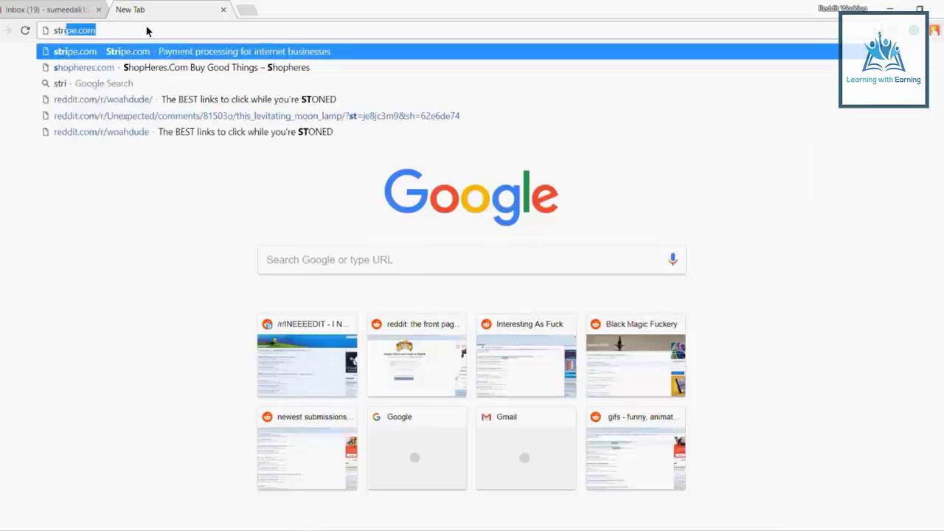
{"action": "key", "text": "Return"}
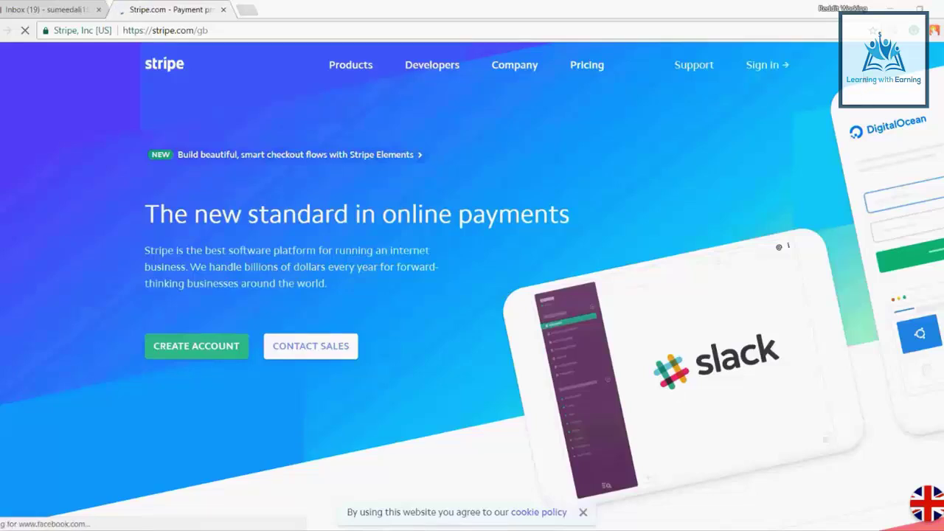
{"action": "left_click", "coordinate": [935, 32]}
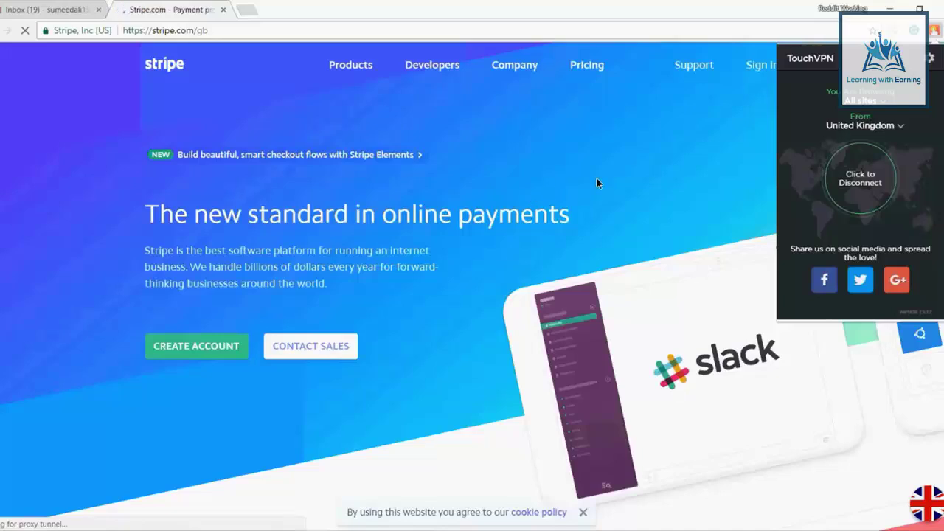
{"action": "left_click", "coordinate": [598, 183]}
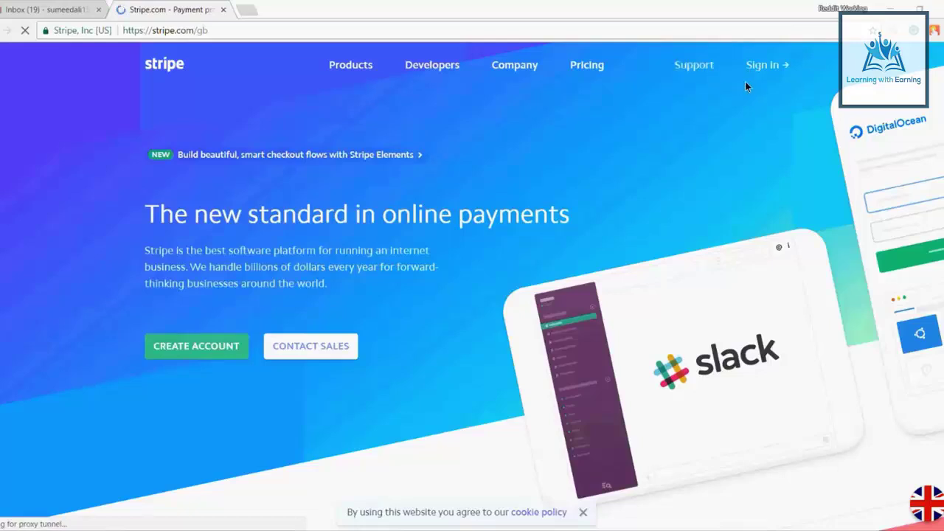
Keep a spare blank tab, load Stripe's sign-in page, and bring the Gmail inbox forward
{"action": "left_click", "coordinate": [244, 14]}
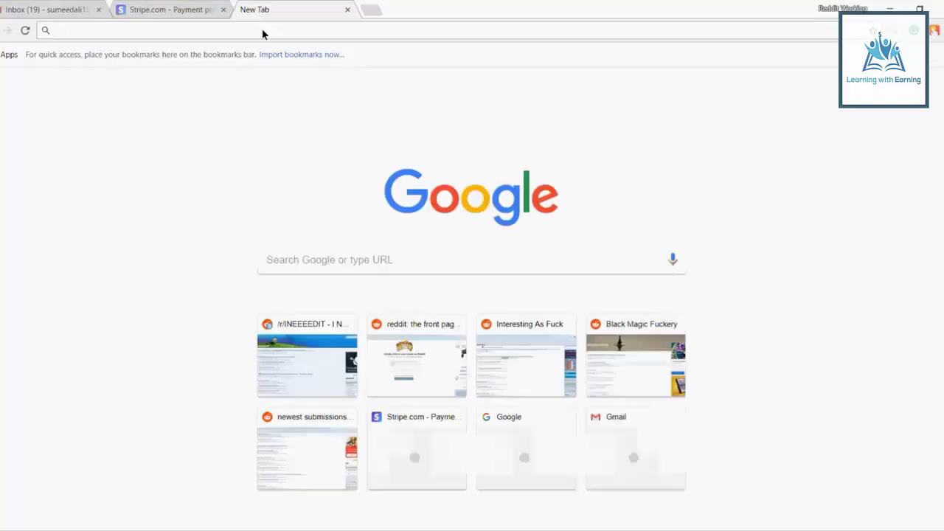
{"action": "type", "text": "g"}
{"action": "key", "text": "BackSpace"}
{"action": "key", "text": "BackSpace"}
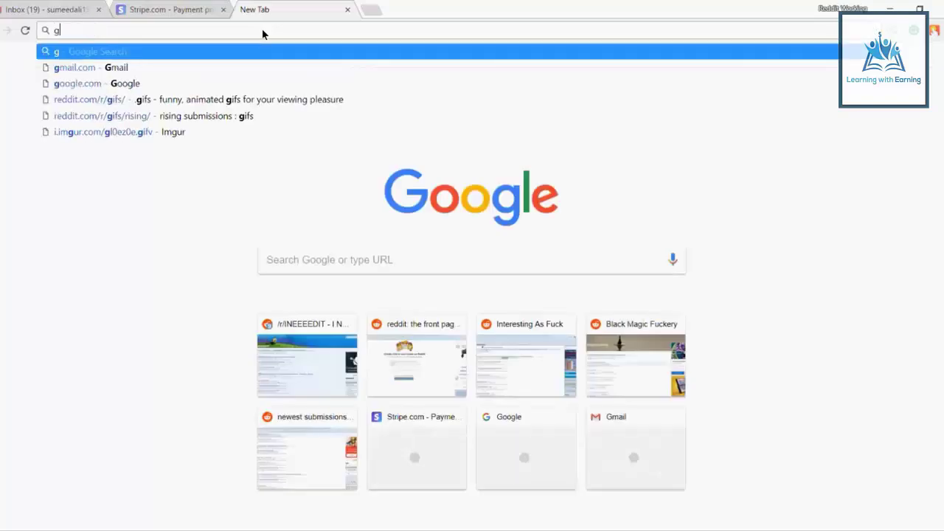
{"action": "left_click", "coordinate": [156, 9]}
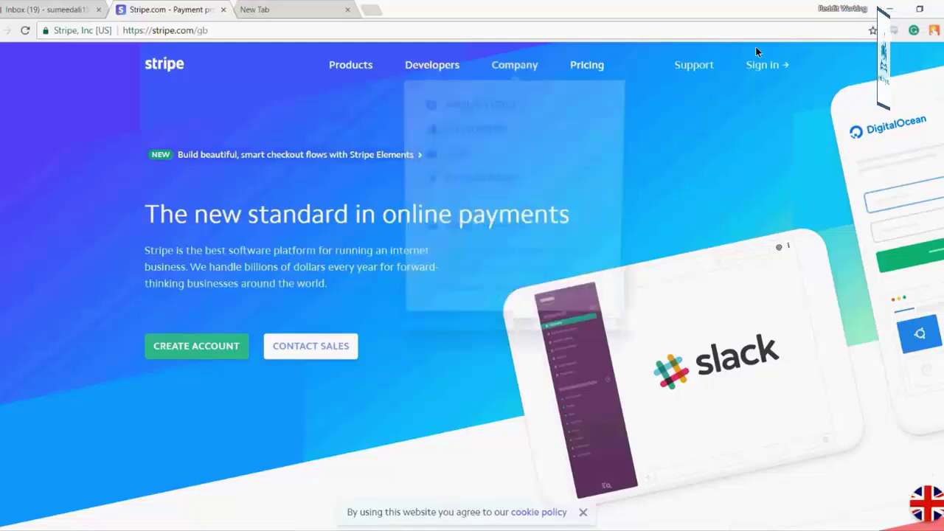
{"action": "left_click", "coordinate": [762, 64]}
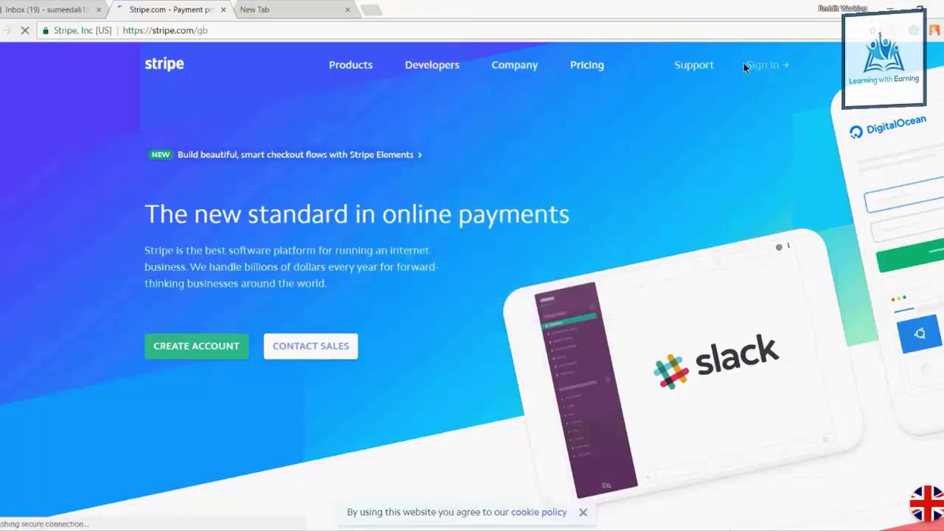
{"action": "left_click", "coordinate": [45, 9]}
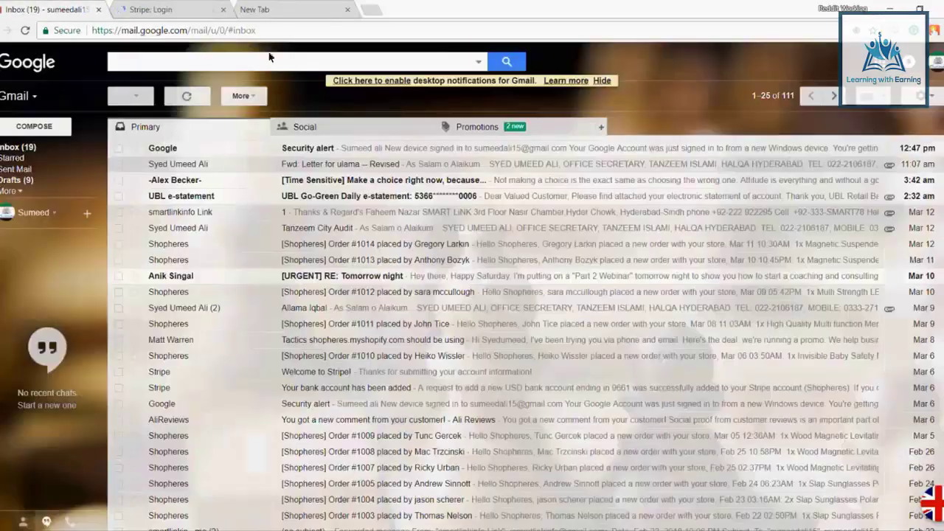
Start adding another Google account and close the old Gmail and Stripe login tabs
{"action": "left_click", "coordinate": [937, 63]}
{"action": "left_click", "coordinate": [777, 185]}
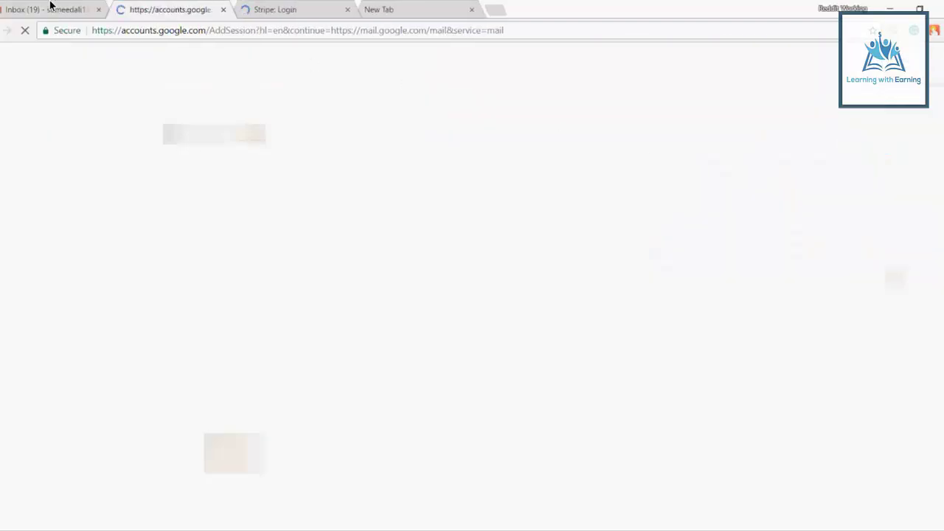
{"action": "left_click", "coordinate": [53, 7]}
{"action": "left_click", "coordinate": [99, 10]}
{"action": "left_click", "coordinate": [230, 8]}
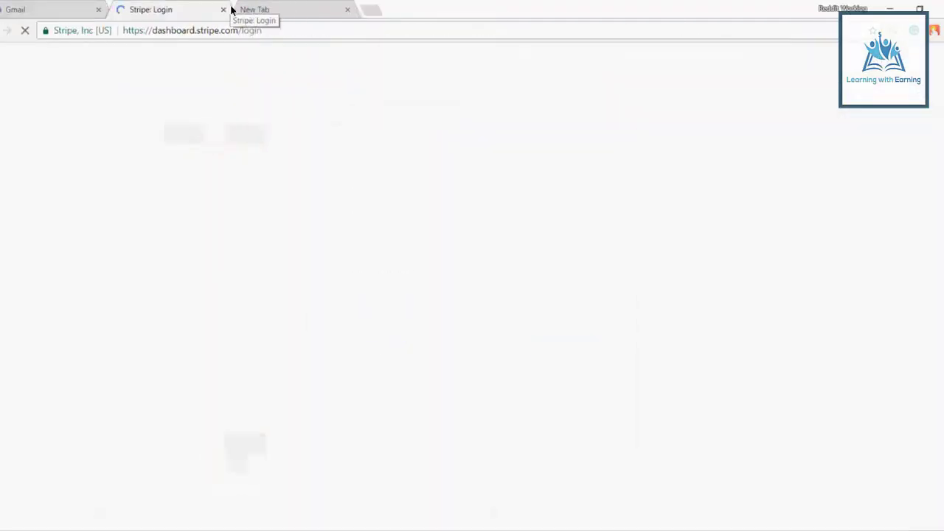
{"action": "left_click", "coordinate": [223, 9]}
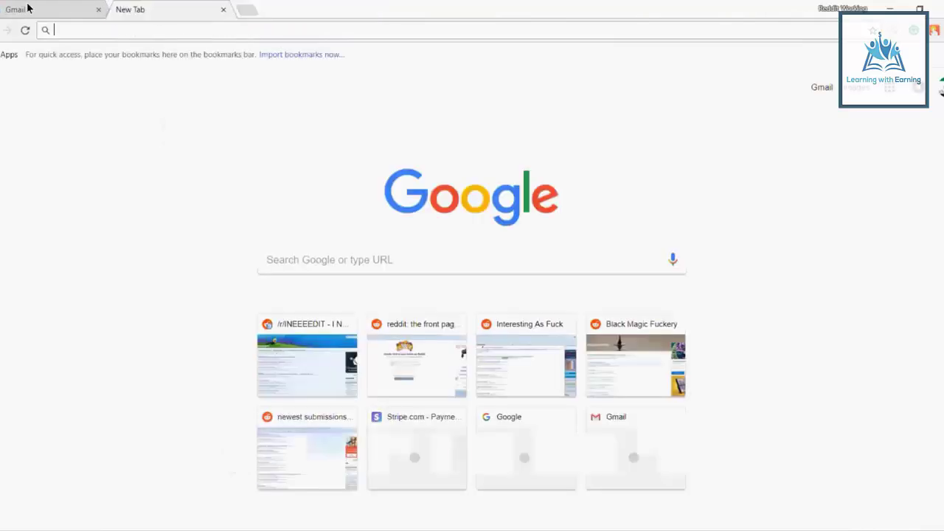
{"action": "left_click", "coordinate": [27, 9]}
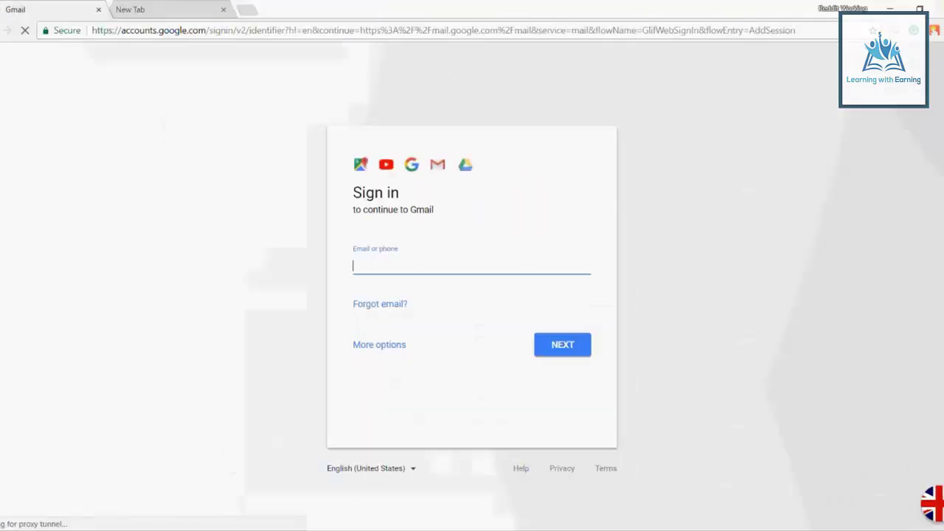
Disconnect TouchVPN and confirm it is off
{"action": "left_click", "coordinate": [452, 258]}
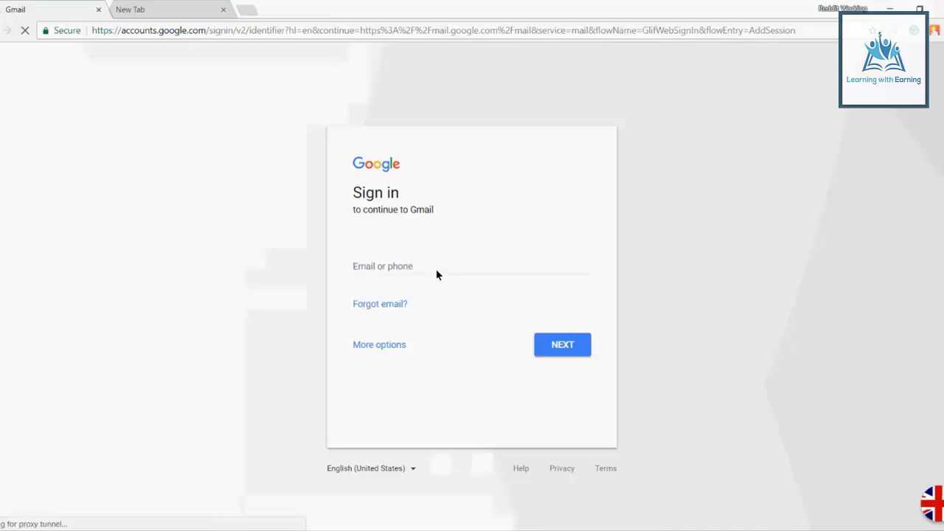
{"action": "left_click", "coordinate": [933, 32]}
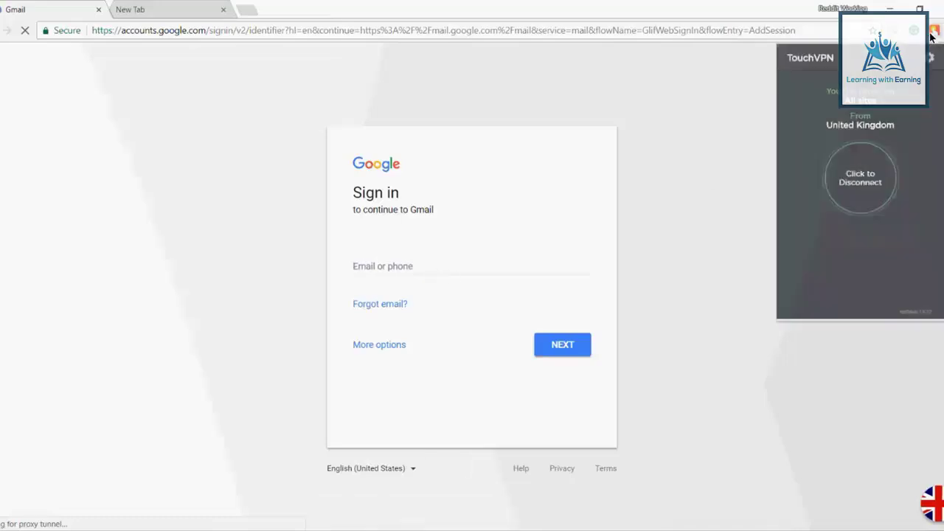
{"action": "left_click", "coordinate": [865, 184]}
{"action": "left_click", "coordinate": [396, 269]}
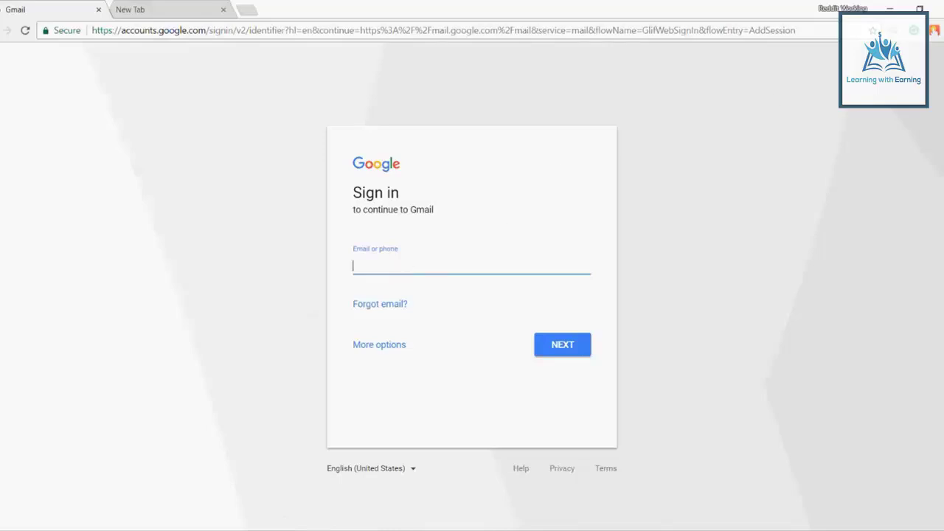
{"action": "left_click", "coordinate": [935, 33]}
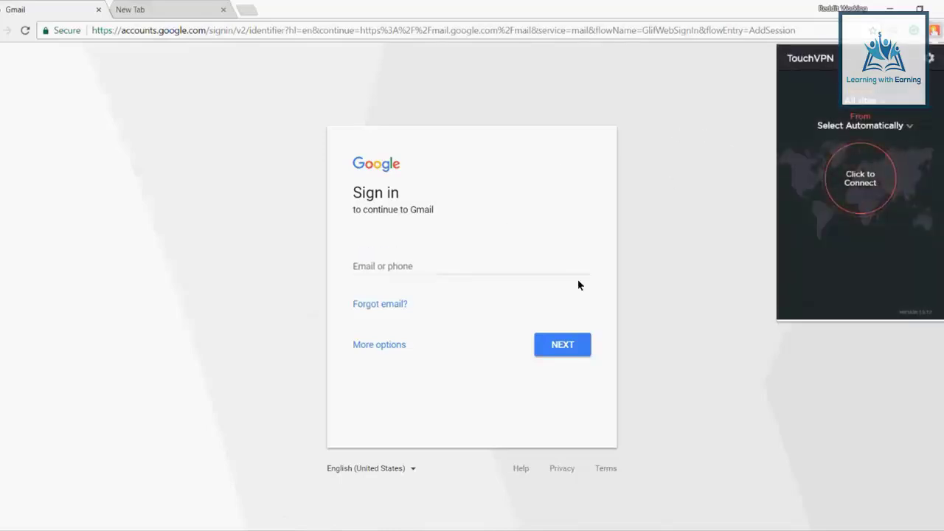
Sign in with the new account's Gmail address and password
{"action": "left_click", "coordinate": [425, 271]}
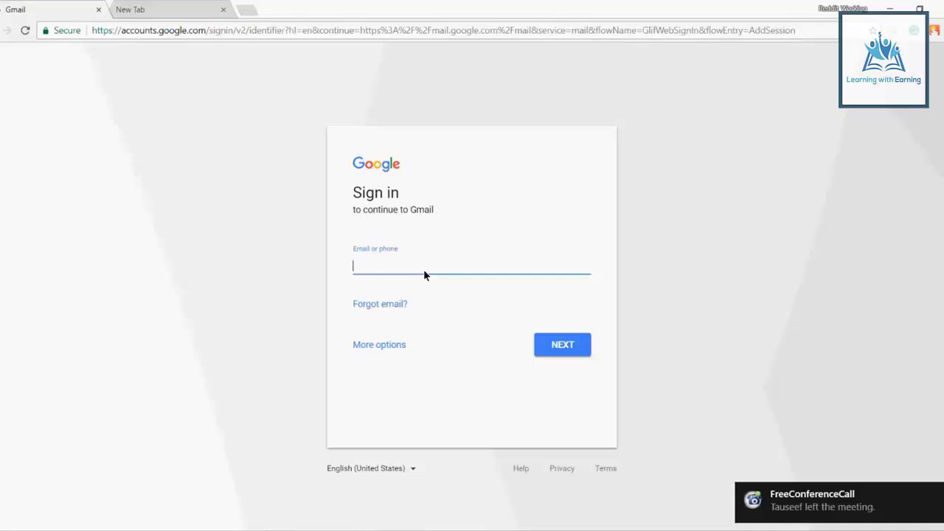
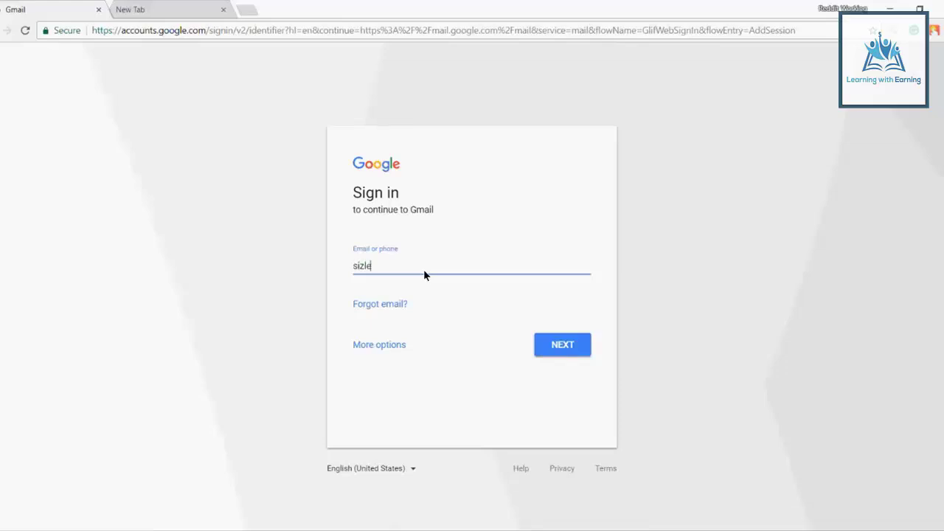
{"action": "key", "text": "Return"}
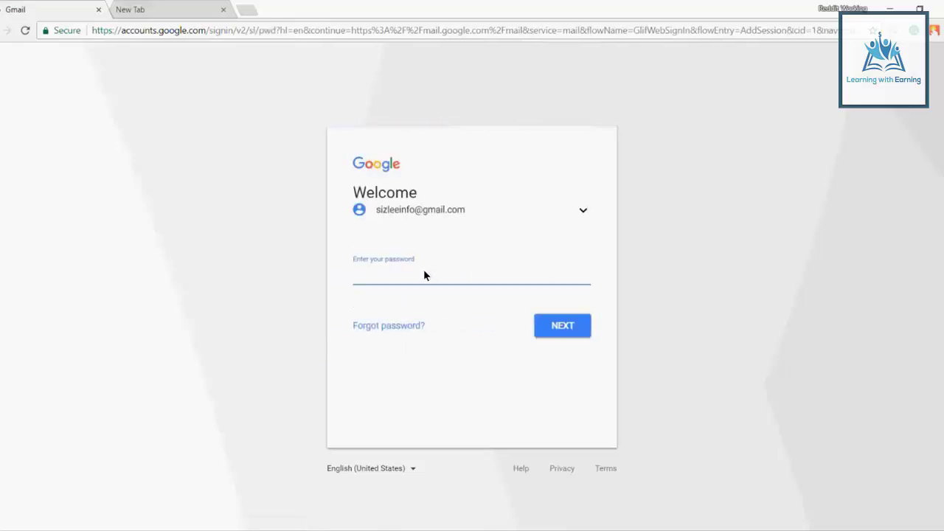
{"action": "type", "text": "**********"}
{"action": "key", "text": "Return"}
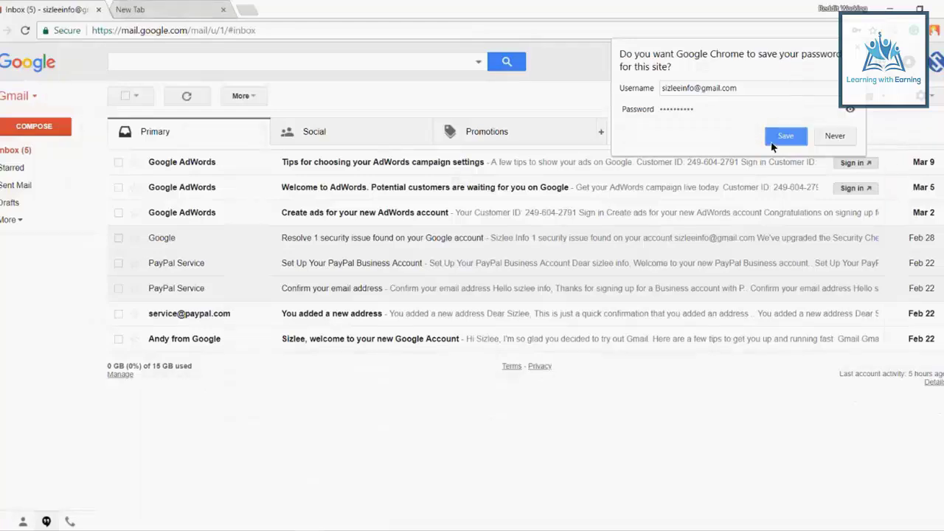
Save the account password in Chrome and reconnect TouchVPN through United Kingdom
{"action": "left_click", "coordinate": [775, 142]}
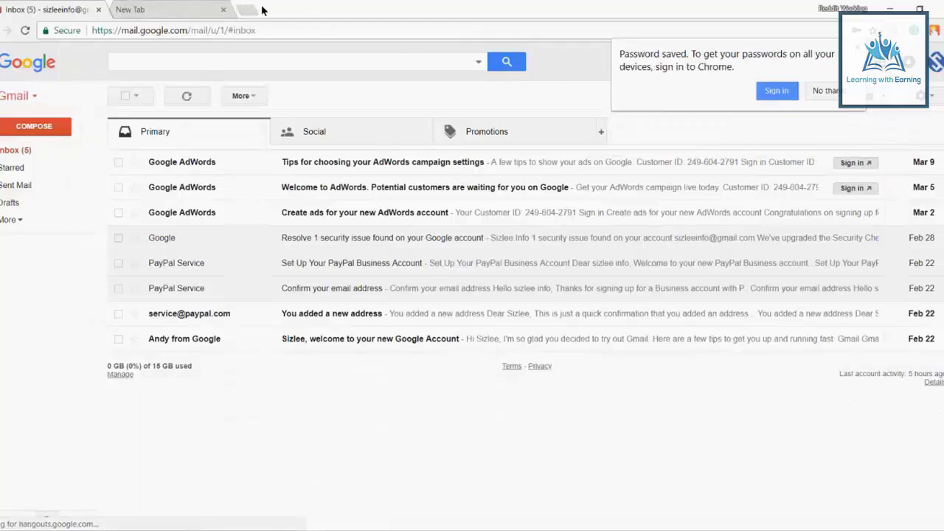
{"action": "left_click", "coordinate": [186, 7]}
{"action": "left_click", "coordinate": [913, 30]}
{"action": "left_click", "coordinate": [874, 188]}
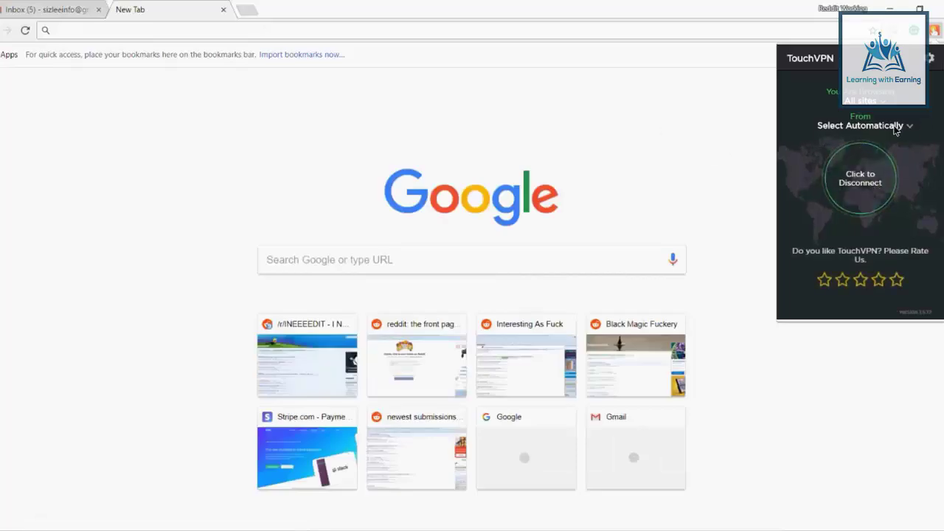
{"action": "left_click", "coordinate": [897, 126]}
{"action": "left_click", "coordinate": [857, 201]}
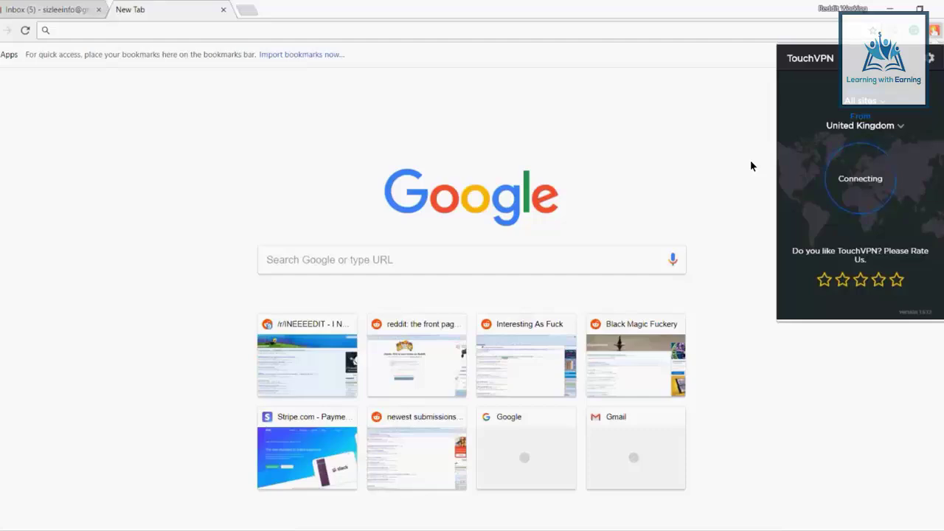
Load stripe.com in the blank tab by typing 'stri'
{"action": "left_click", "coordinate": [368, 34]}
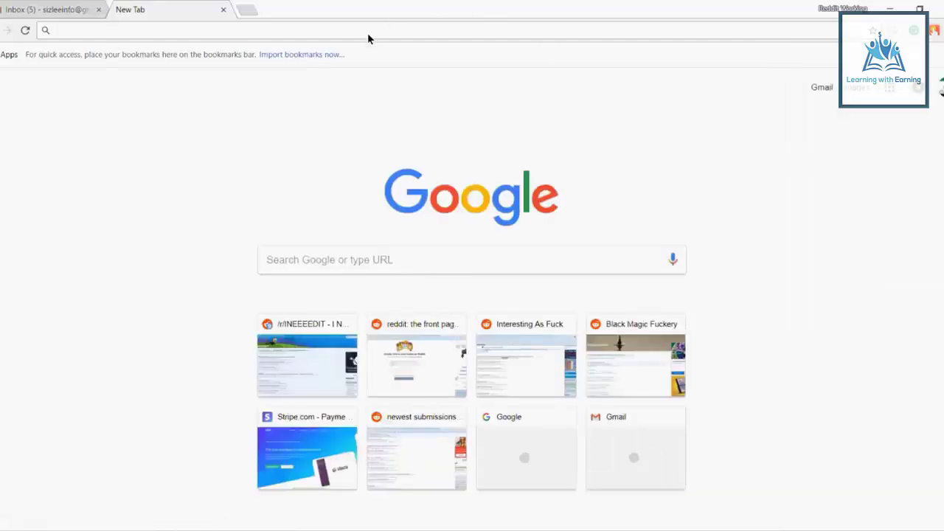
{"action": "type", "text": "stripe.com"}
{"action": "key", "text": "Return"}
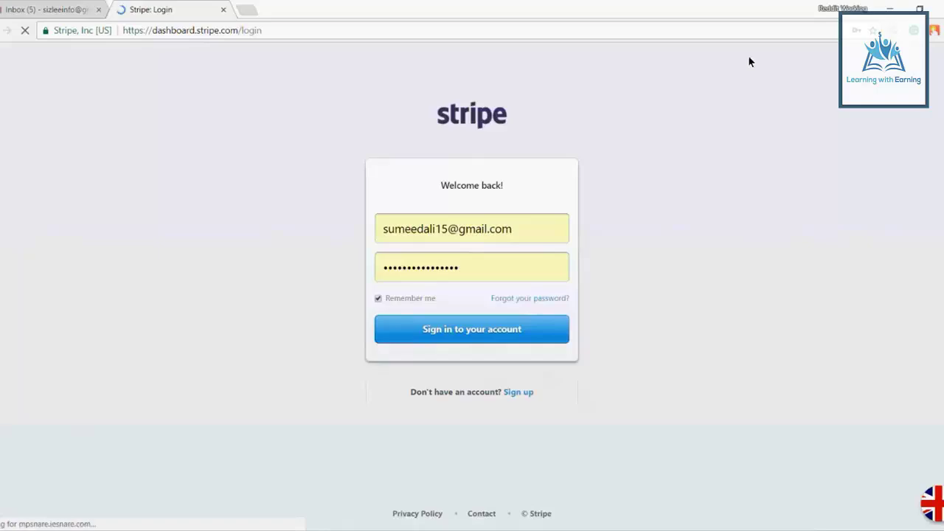
Open the Stripe sign-up form and enter the account's Gmail address as the email
{"action": "left_click", "coordinate": [515, 394]}
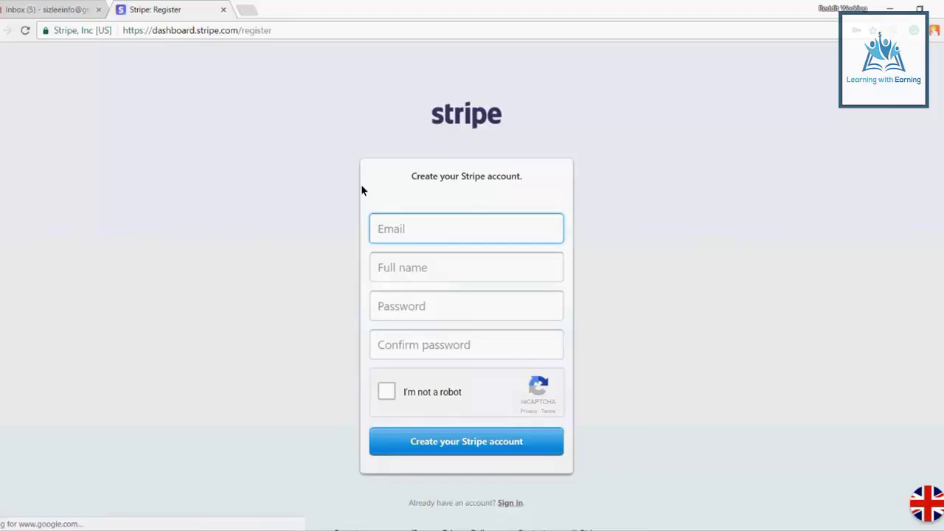
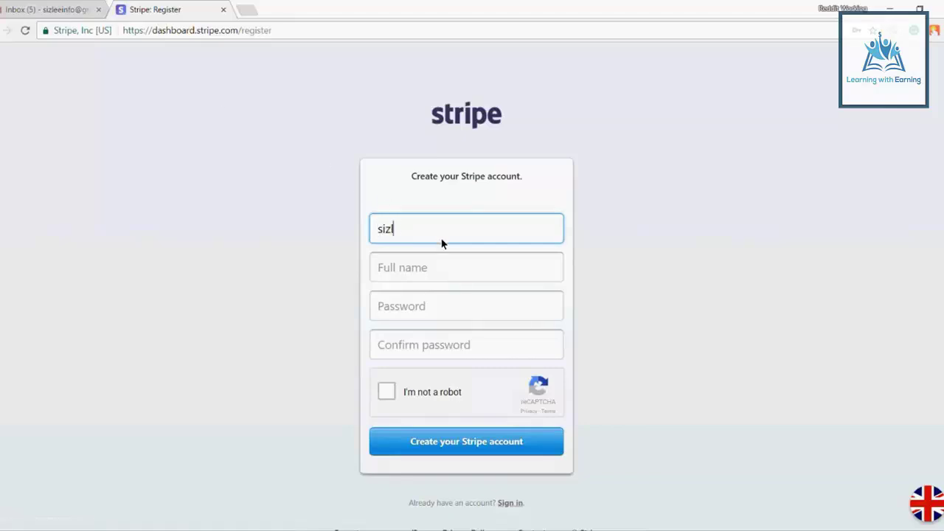
{"action": "key", "text": "Tab"}
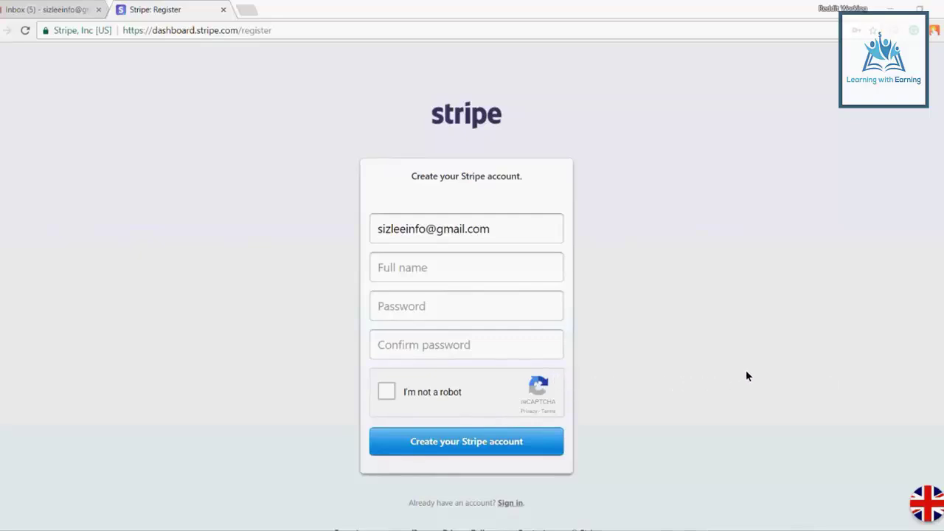
Fill in the account holder's full name and the matching password and confirmation
{"action": "left_click", "coordinate": [419, 275]}
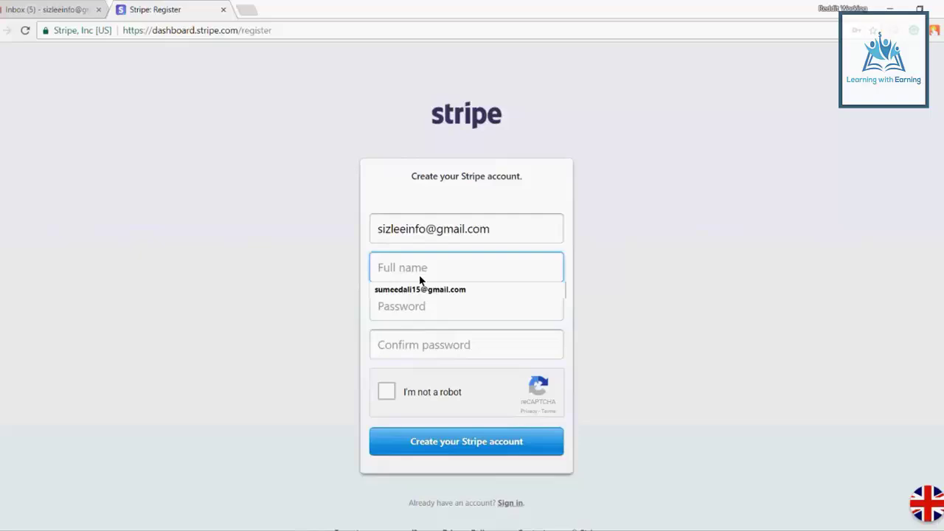
{"action": "left_click", "coordinate": [748, 258]}
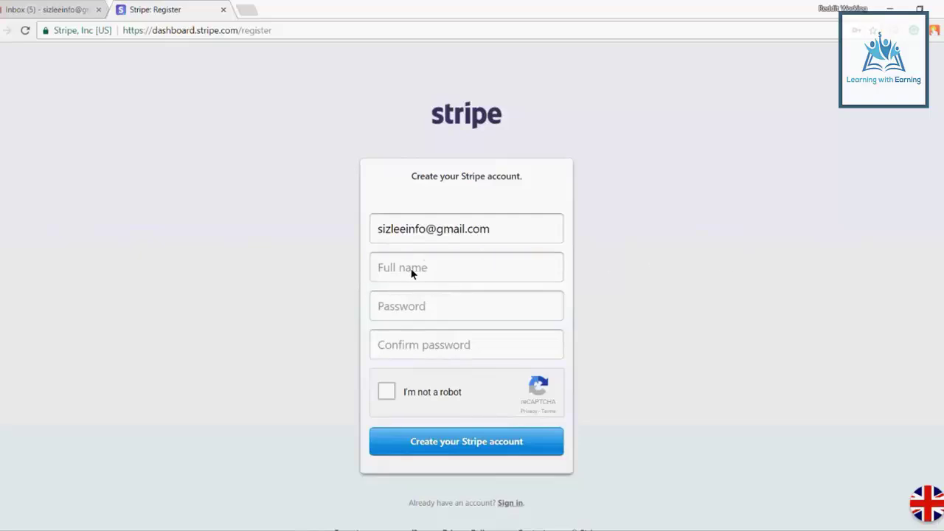
{"action": "left_click", "coordinate": [411, 272]}
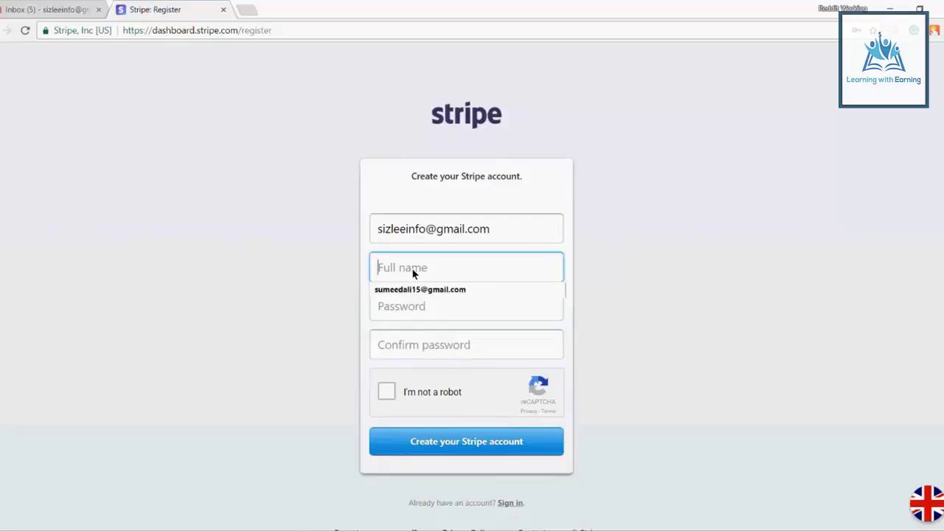
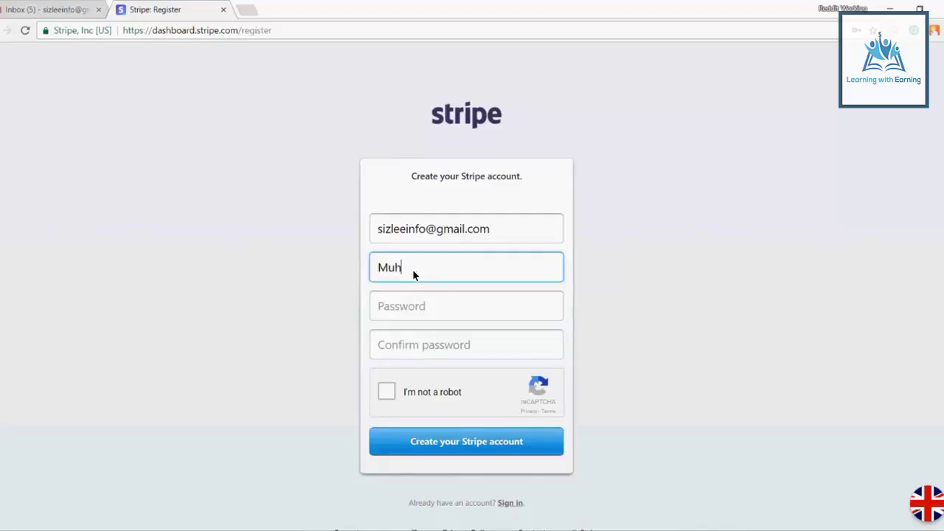
{"action": "key", "text": "Tab"}
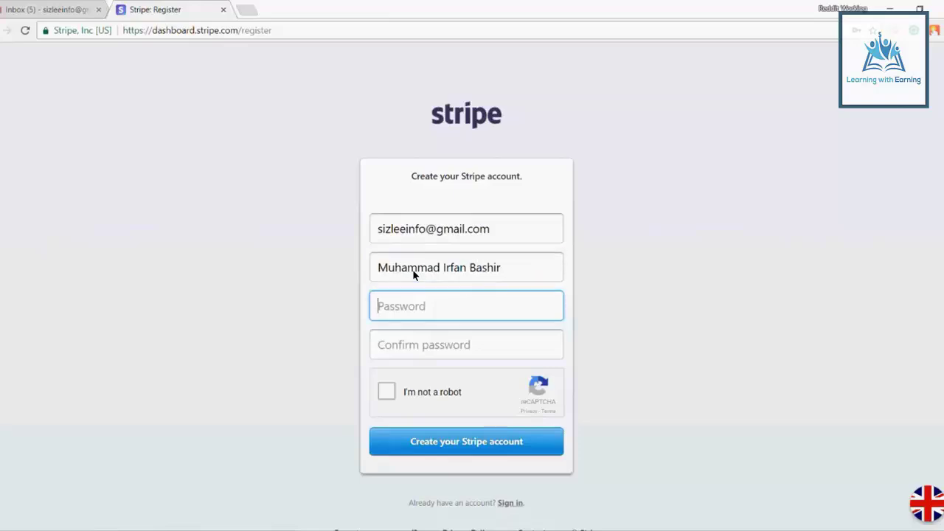
{"action": "type", "text": "••••••••••"}
{"action": "key", "text": "Tab"}
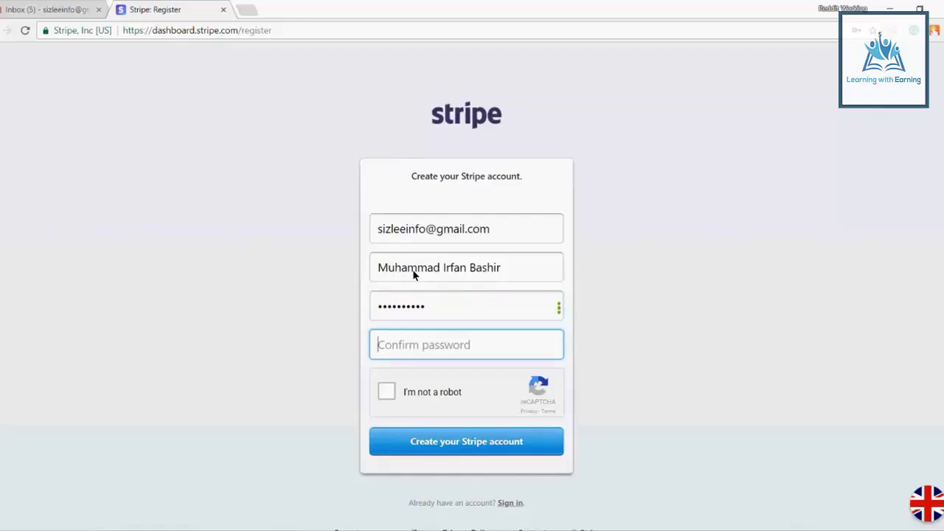
{"action": "type", "text": "••••••••"}
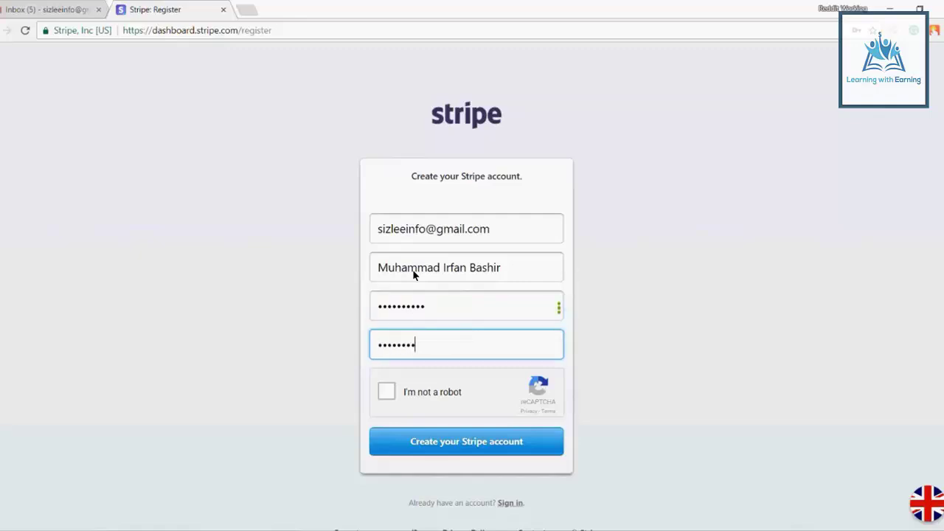
{"action": "type", "text": "••"}
Tick I'm not a robot and submit to create the Stripe account
{"action": "key", "text": "Tab"}
{"action": "key", "text": "space"}
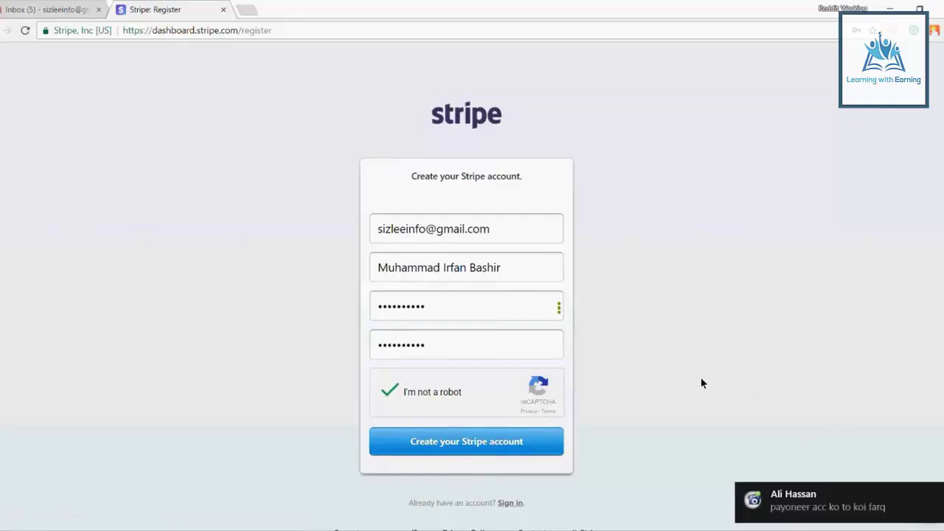
{"action": "key", "text": "Return"}
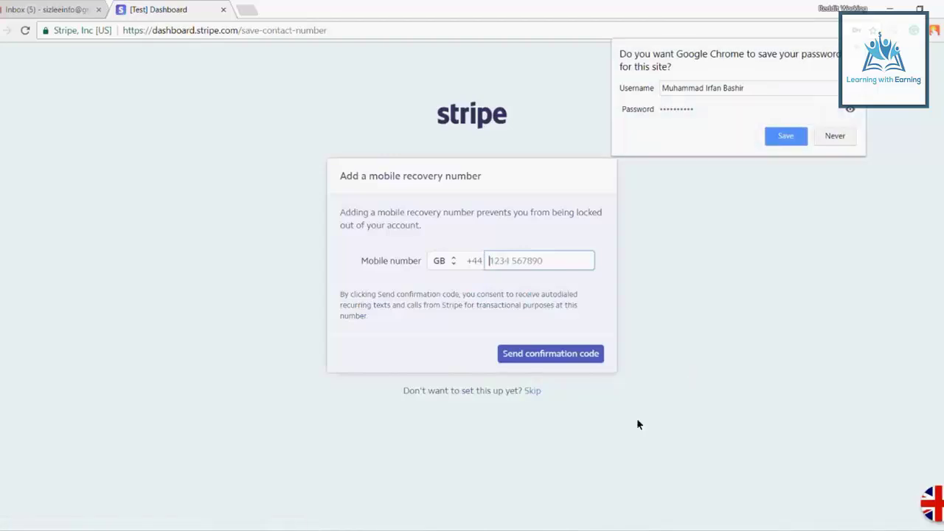
Type 'UK Phone Number (Textme)' after item 5 in the Classes Notepad notes
{"action": "left_click", "coordinate": [273, 525]}
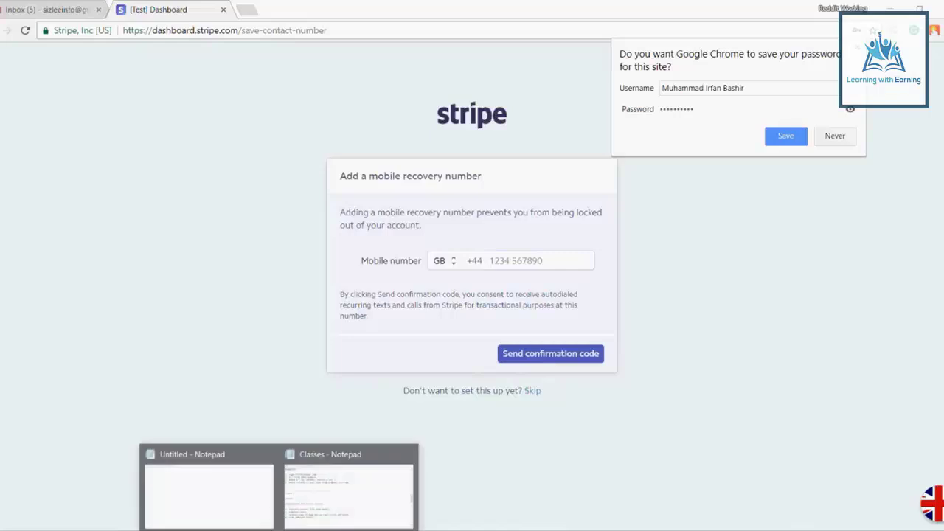
{"action": "left_click", "coordinate": [310, 505]}
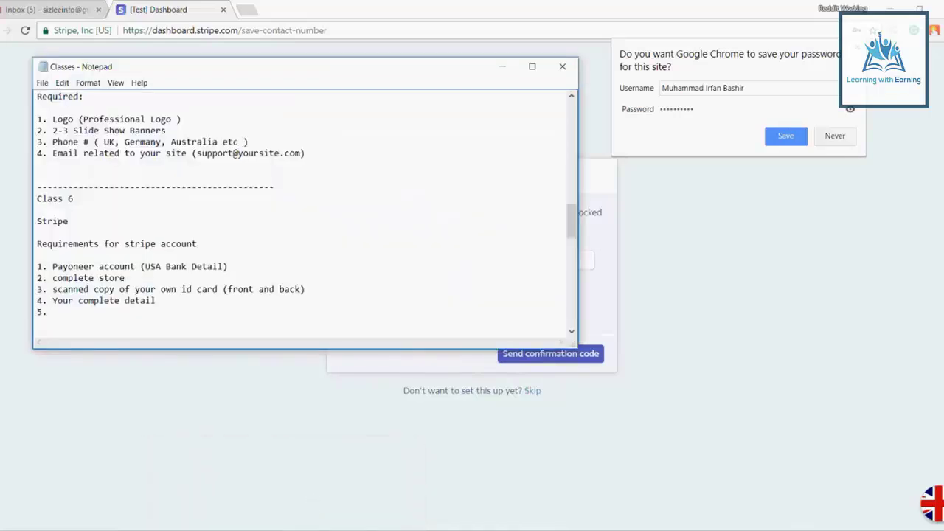
{"action": "type", "text": "UK Phone Number (T"}
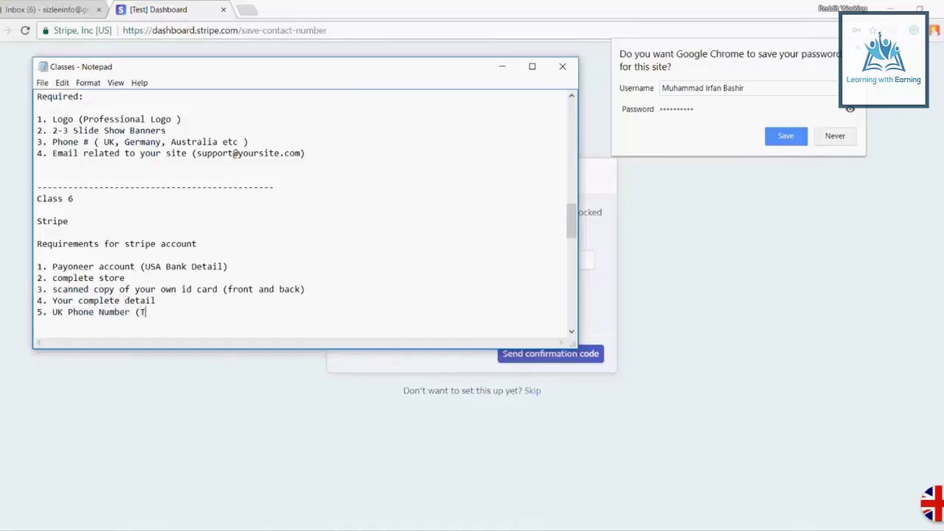
{"action": "type", "text": "extme)"}
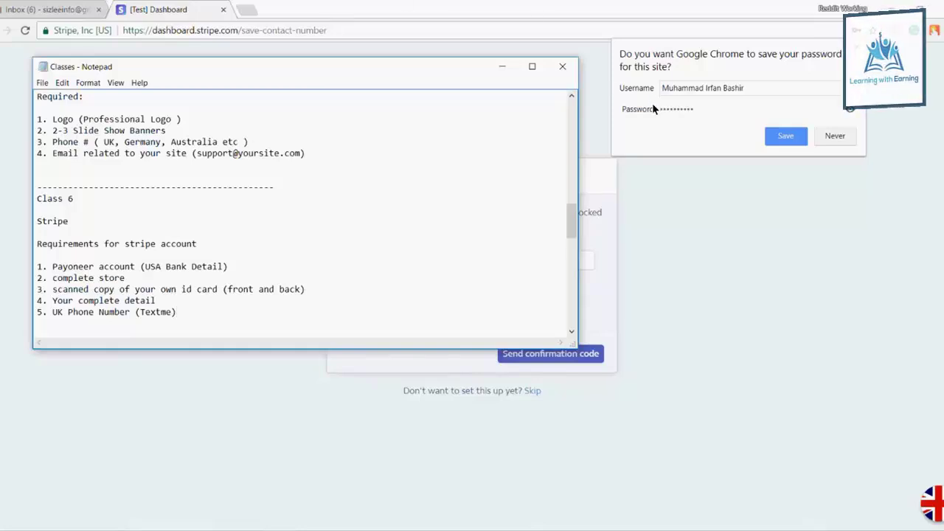
Select the new UK Phone Number (Textme) line, then return to Stripe's mobile number page
{"action": "left_click", "coordinate": [661, 121]}
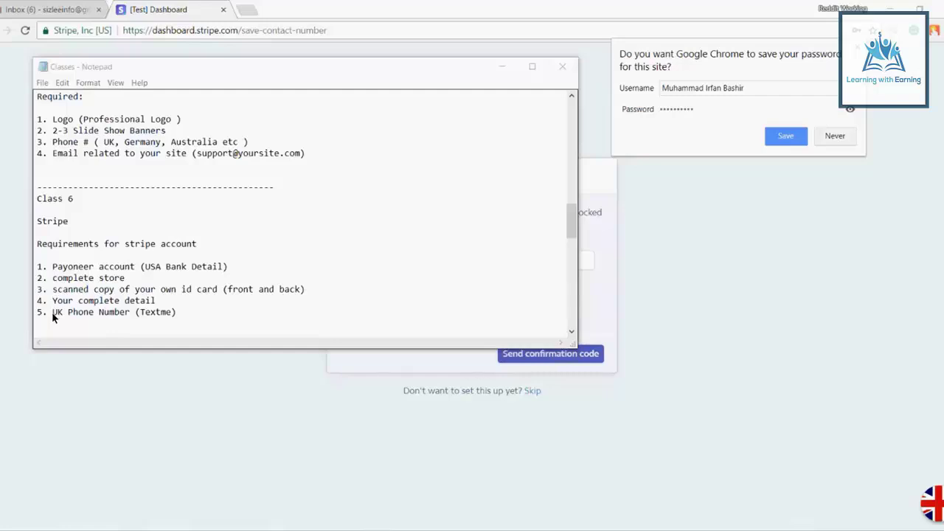
{"action": "left_click_drag", "start_coordinate": [52, 312], "coordinate": [256, 318]}
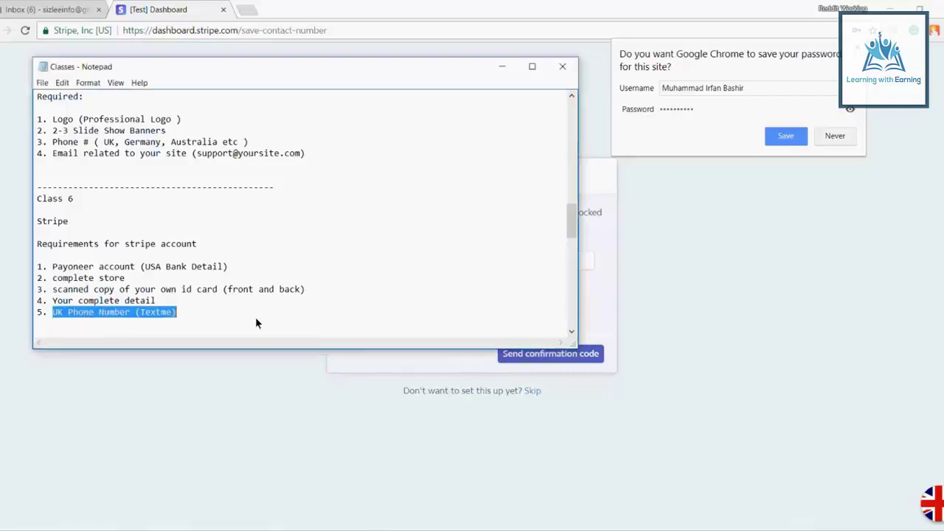
{"action": "left_click", "coordinate": [708, 328]}
Enter the UK mobile number after the +44 code and send the confirmation code
{"action": "left_click", "coordinate": [511, 266]}
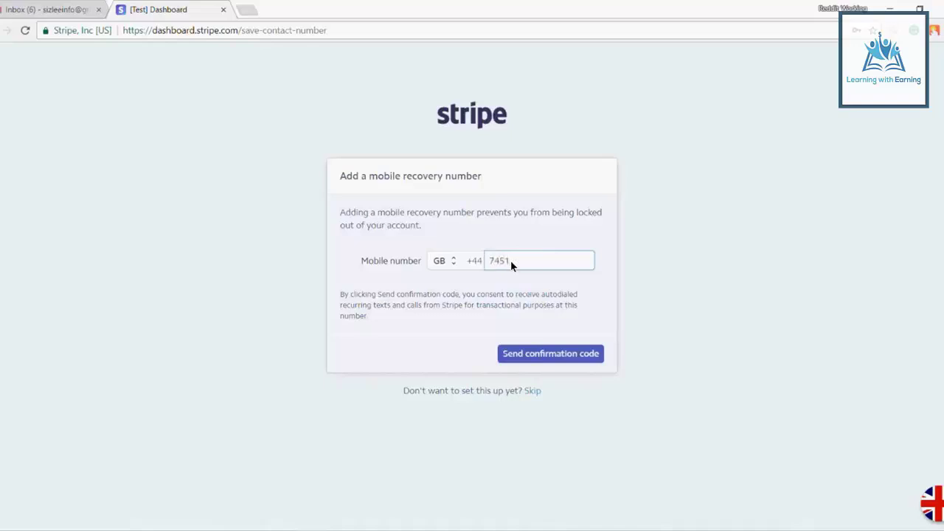
{"action": "type", "text": "500"}
{"action": "key", "text": "Return"}
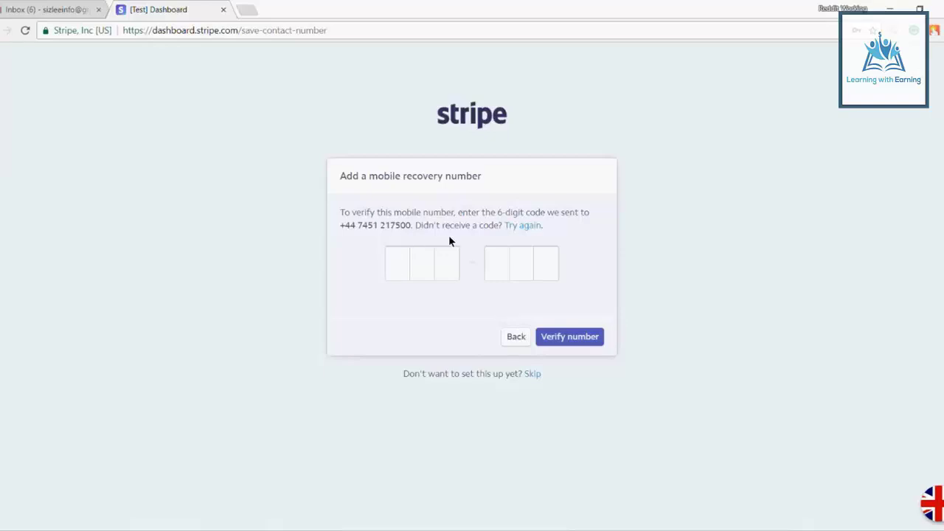
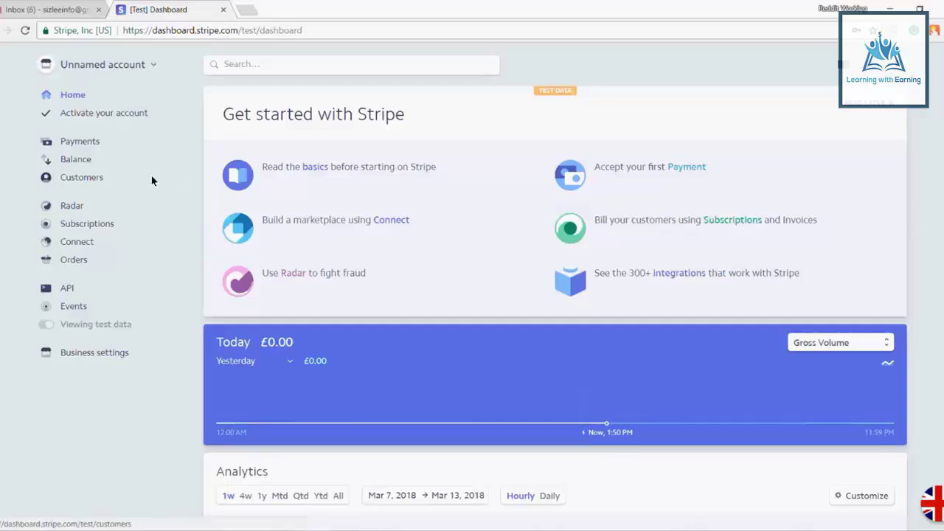
Enter the six-digit SMS code to verify the number and reach the test dashboard
{"action": "left_click", "coordinate": [55, 10]}
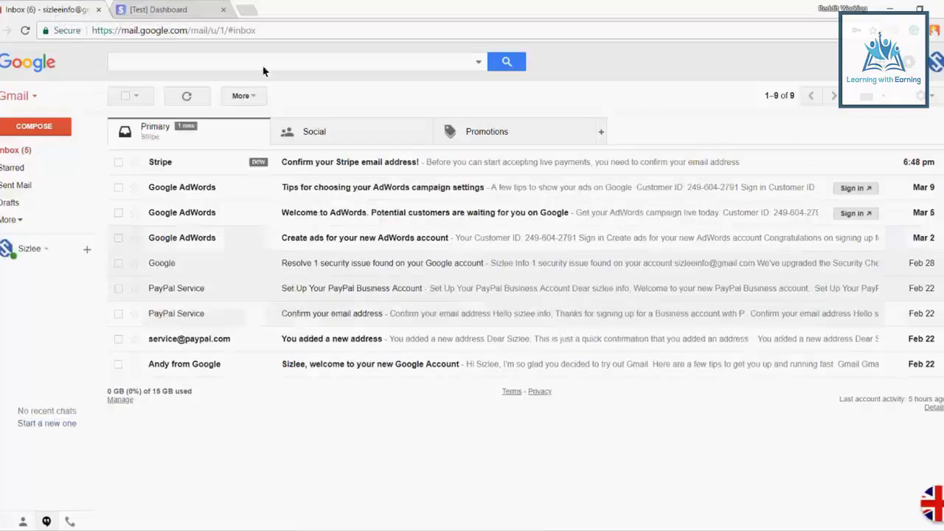
{"action": "left_click", "coordinate": [369, 160]}
{"action": "left_click", "coordinate": [514, 294]}
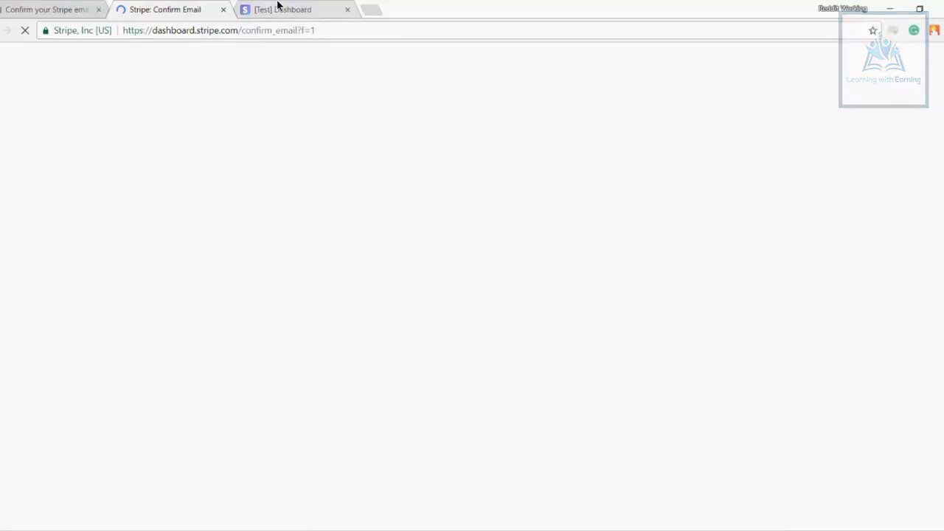
{"action": "left_click", "coordinate": [278, 5]}
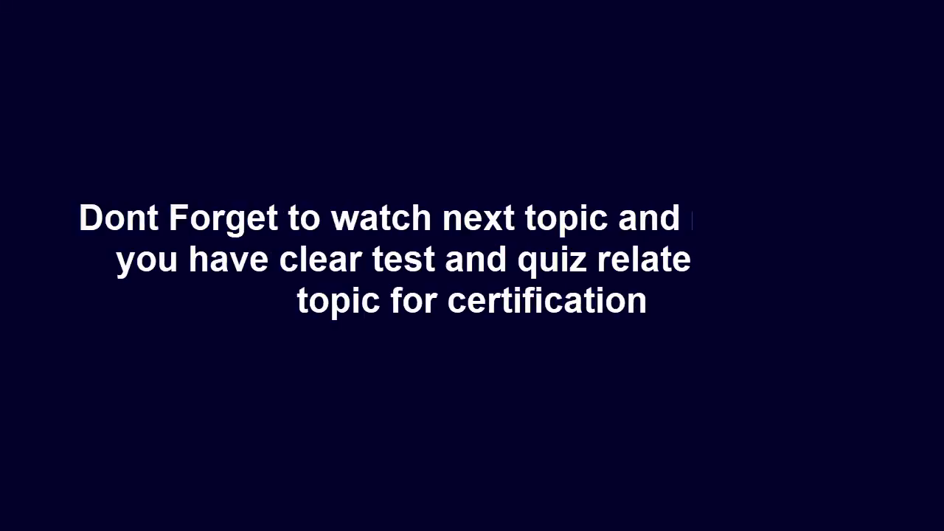